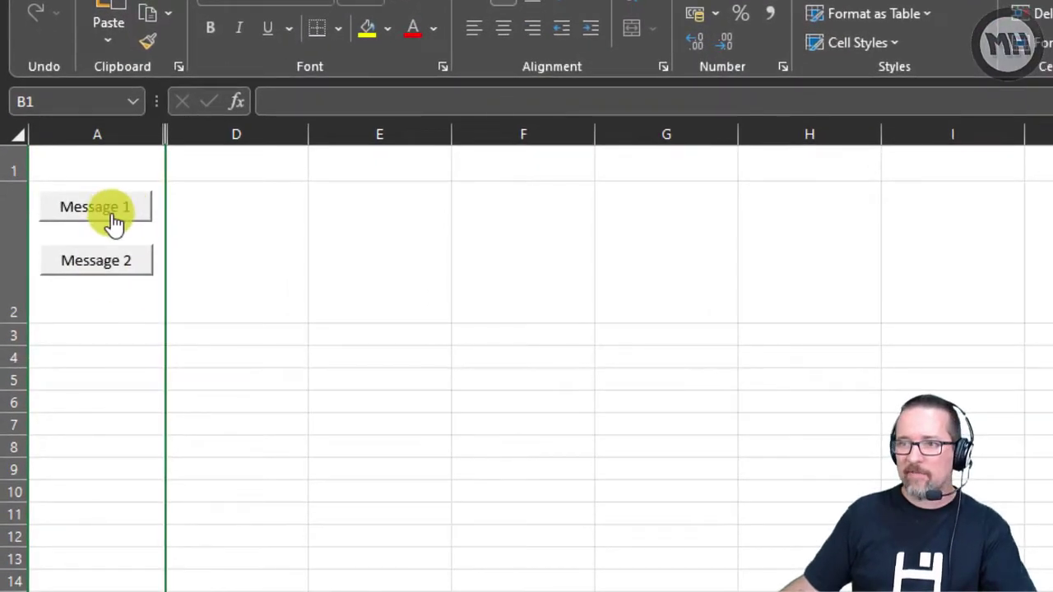
# - Run the macros on the Message 1 and Message 2 buttons to reveal the texts in columns B and C
pyautogui.click(95, 207)
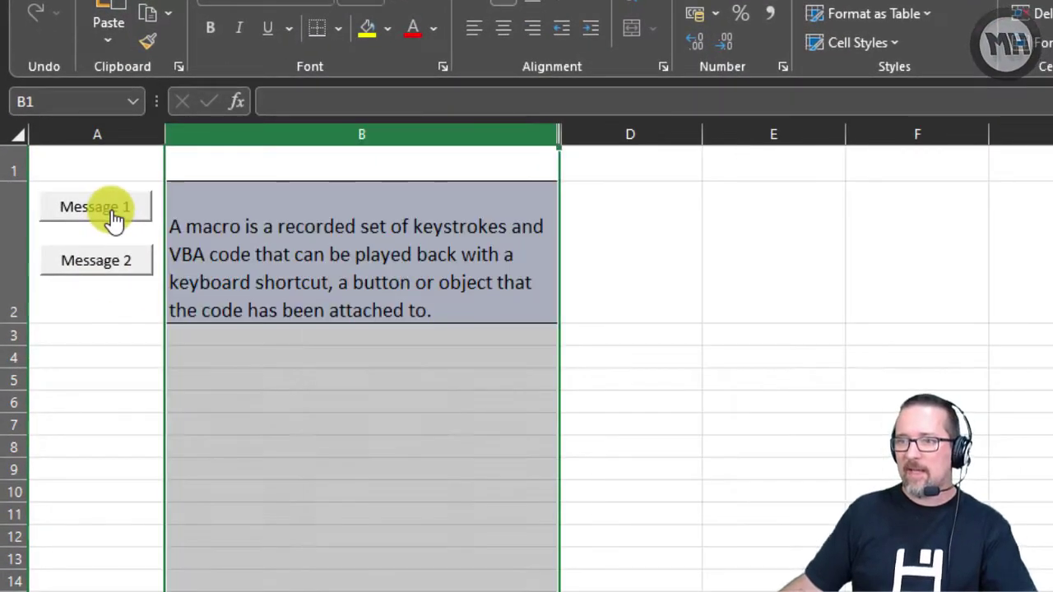
pyautogui.click(396, 283)
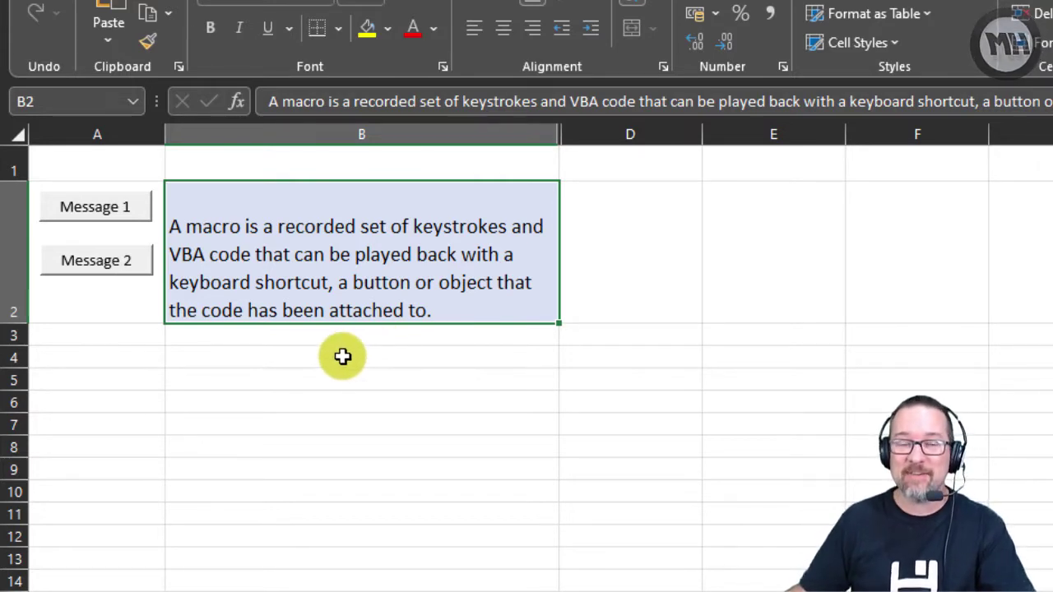
pyautogui.click(116, 265)
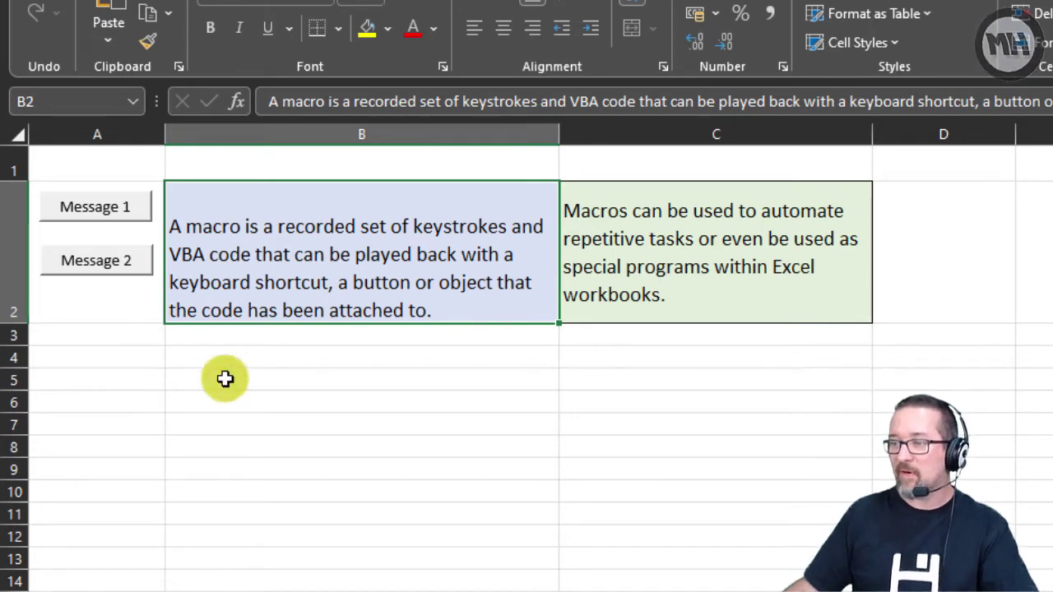
pyautogui.click(773, 353)
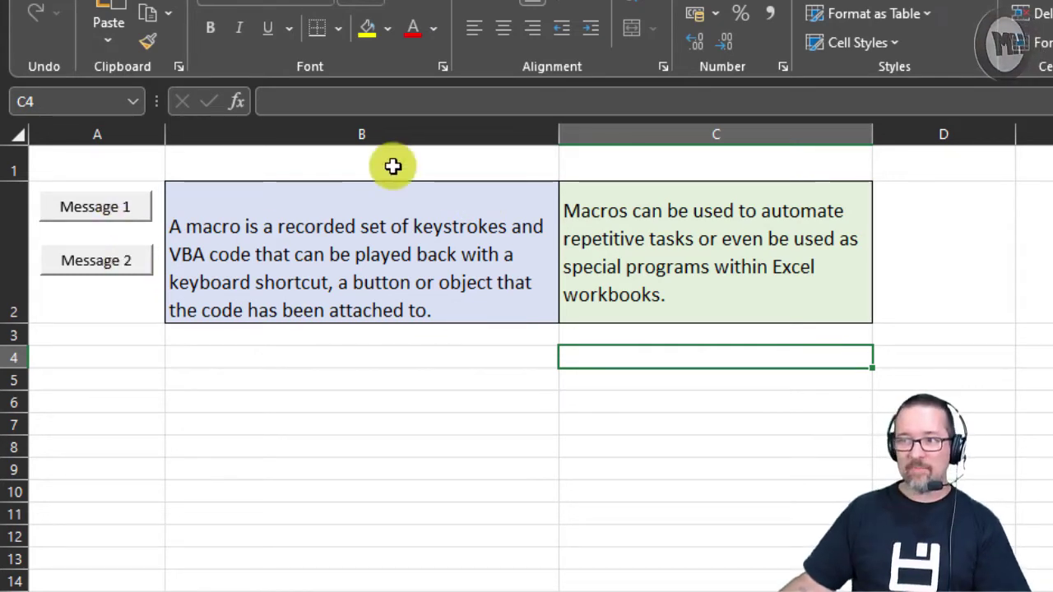
# - Hide columns B and C, and reveal them again with the Message 1 and Message 2 macro buttons
pyautogui.moveTo(486, 134); pyautogui.dragTo(577, 140)
pyautogui.rightClick(577, 140)
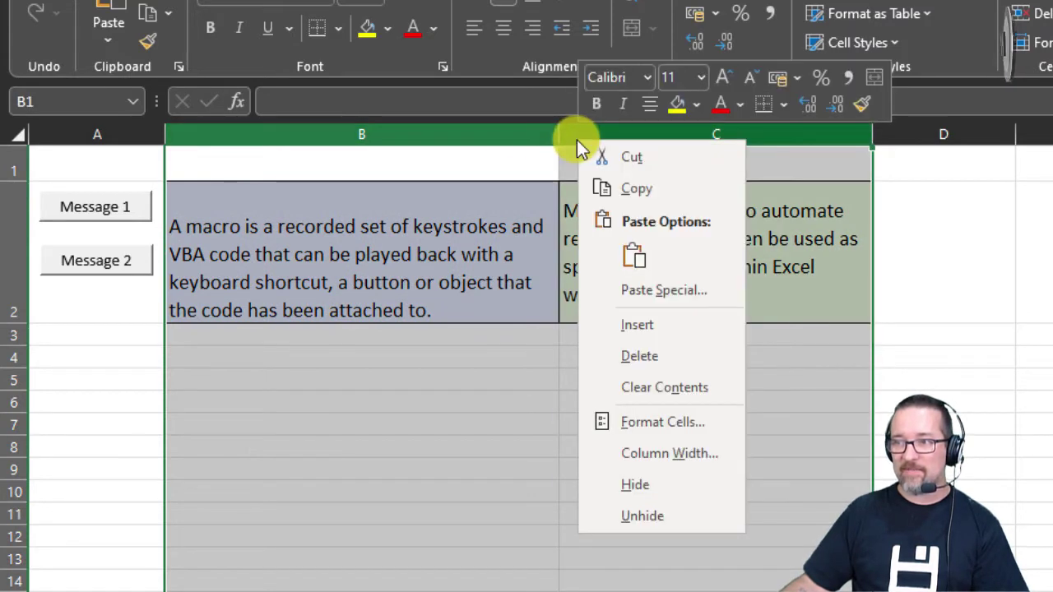
pyautogui.click(678, 496)
pyautogui.click(673, 487)
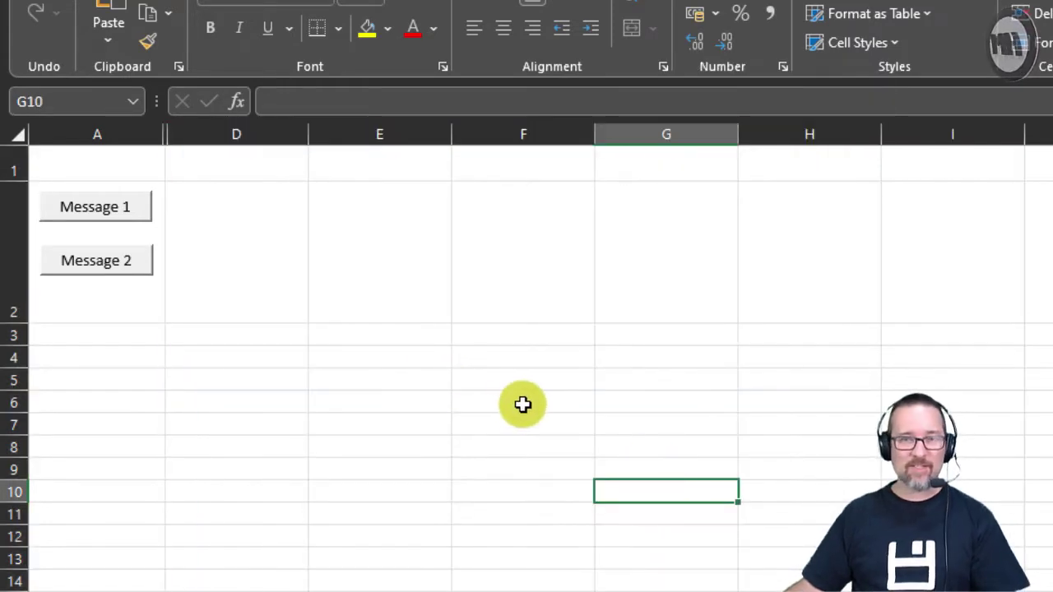
pyautogui.click(111, 211)
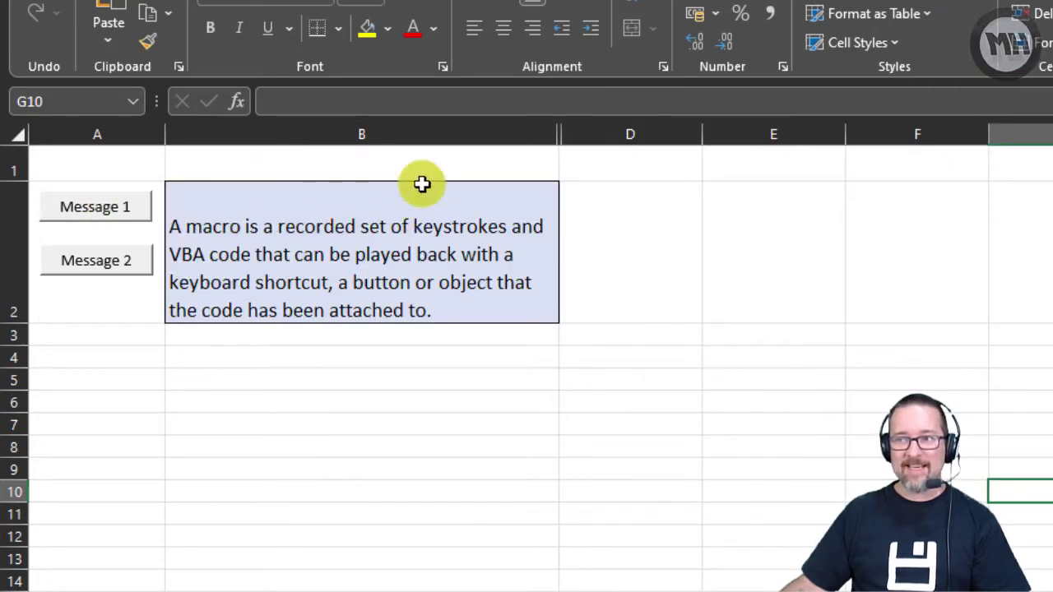
pyautogui.click(97, 263)
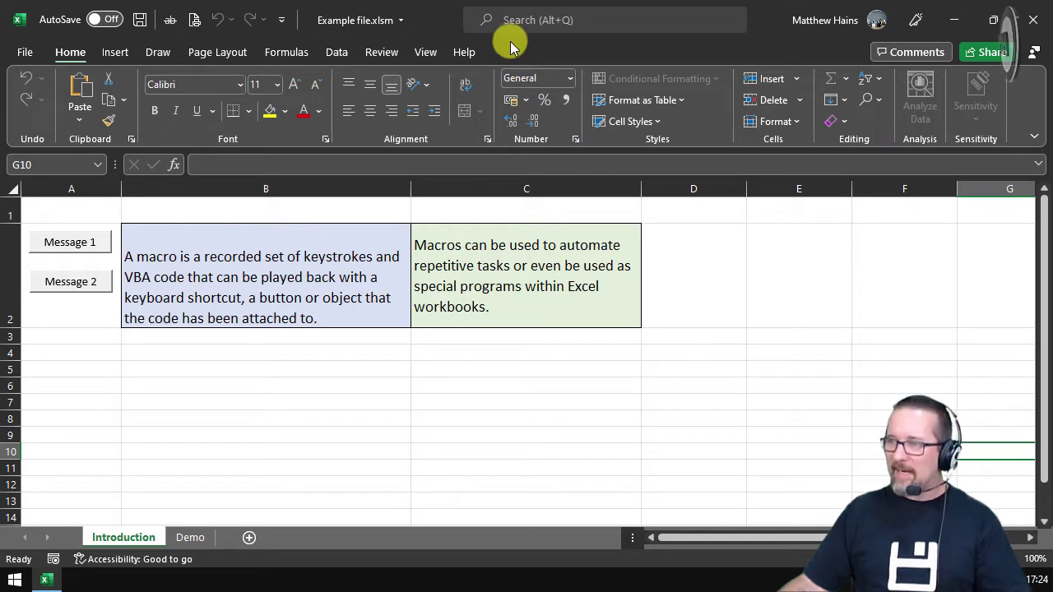
pyautogui.rightClick(521, 46)
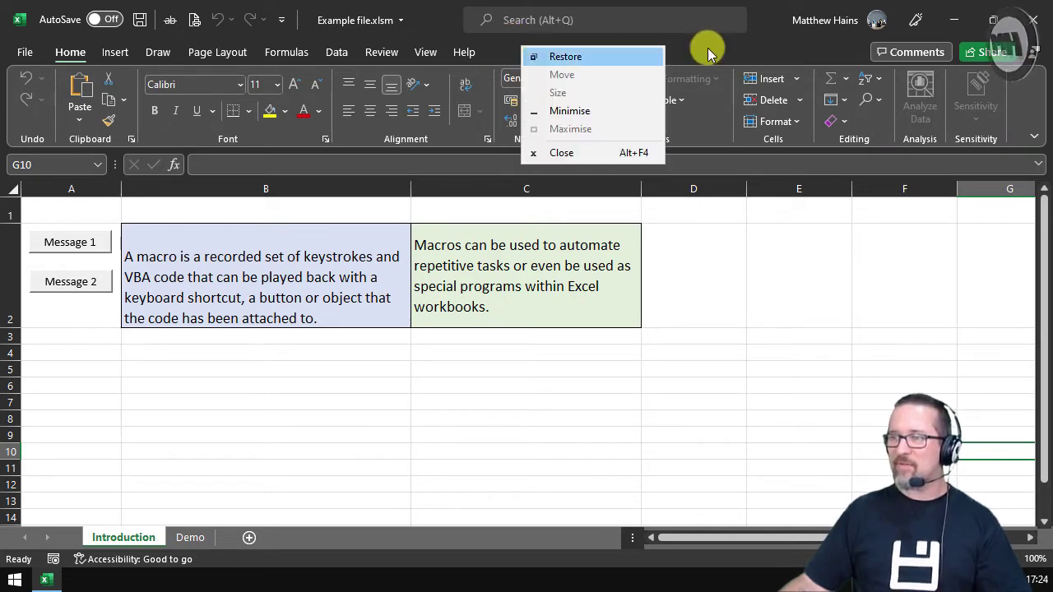
pyautogui.rightClick(1020, 97)
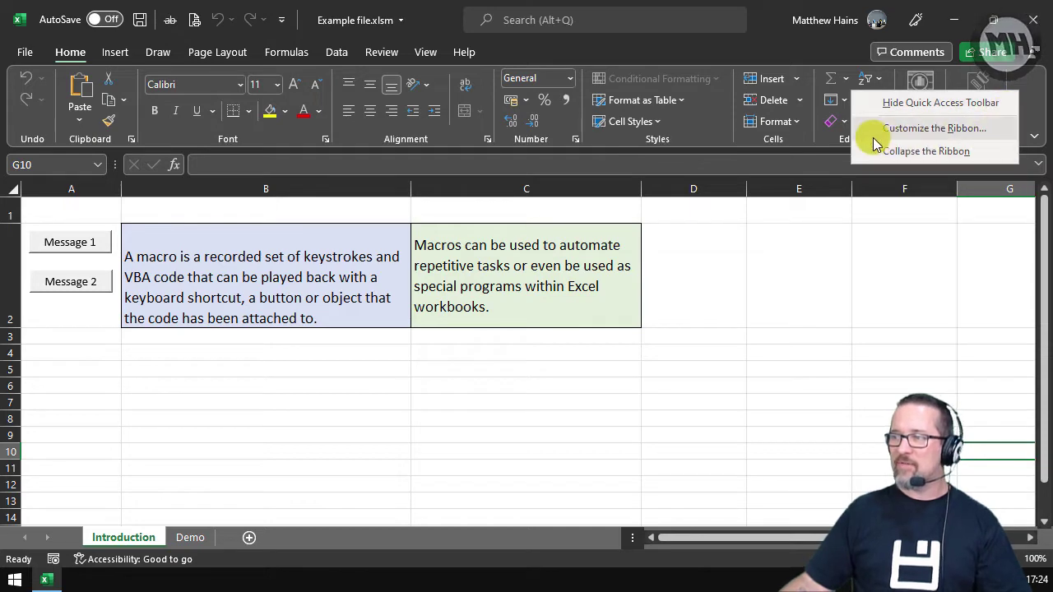
pyautogui.click(933, 130)
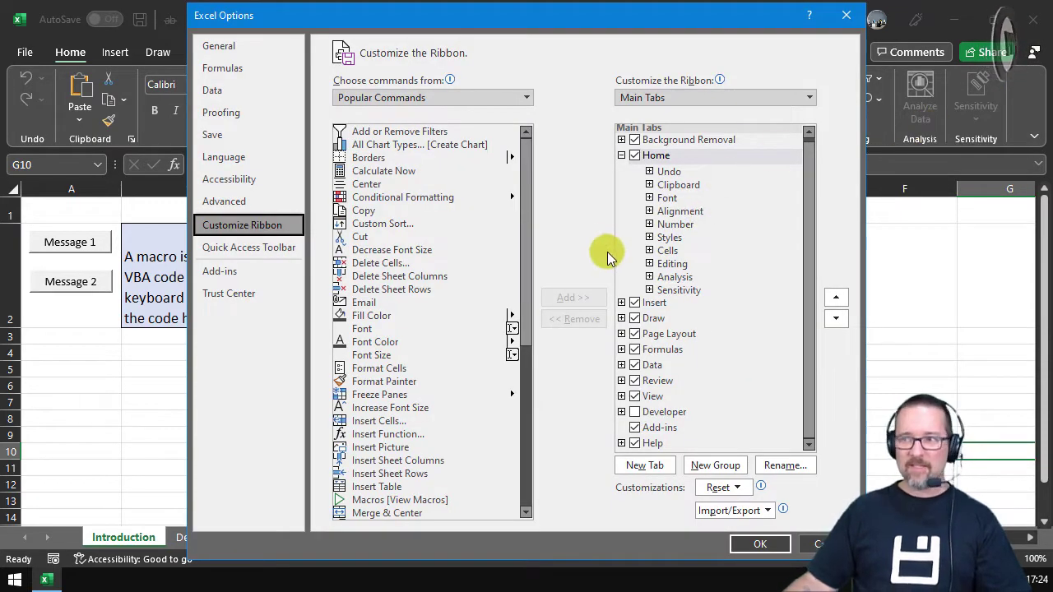
pyautogui.click(847, 16)
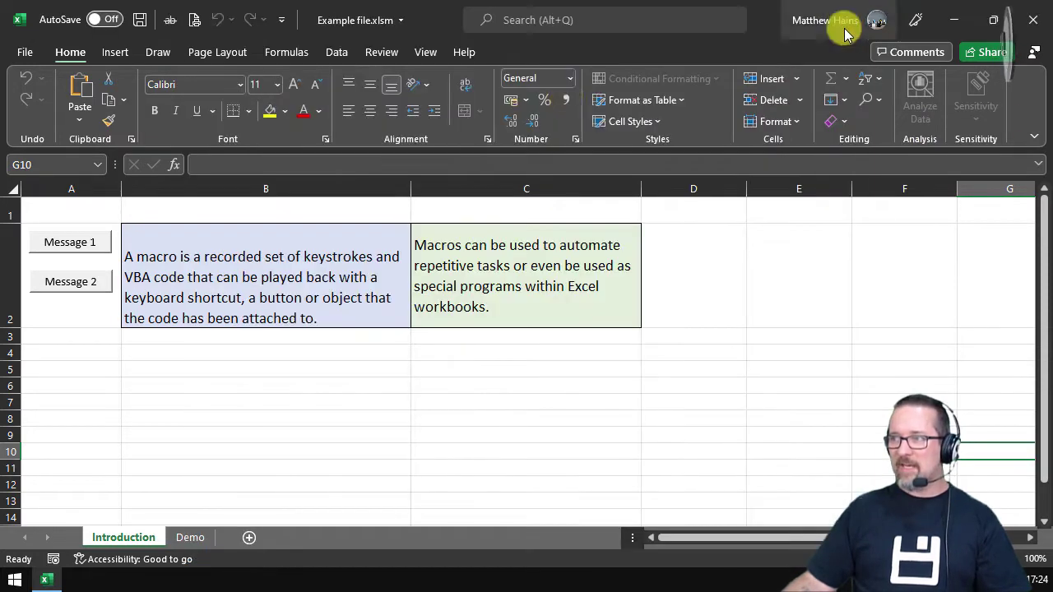
# - Enable the Developer tab in the Customize Ribbon options and display its commands
pyautogui.click(27, 52)
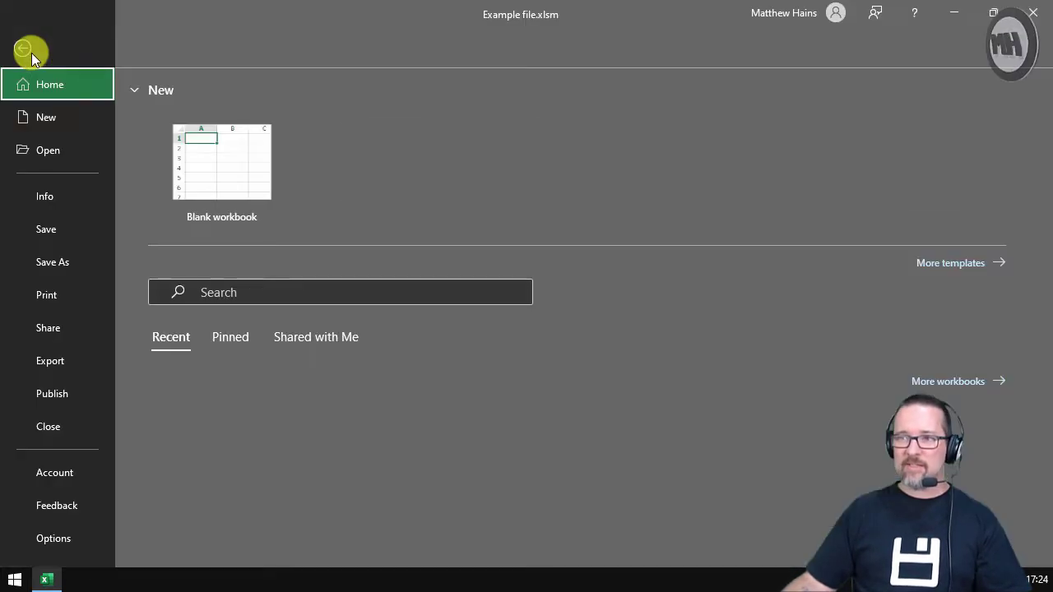
pyautogui.click(55, 538)
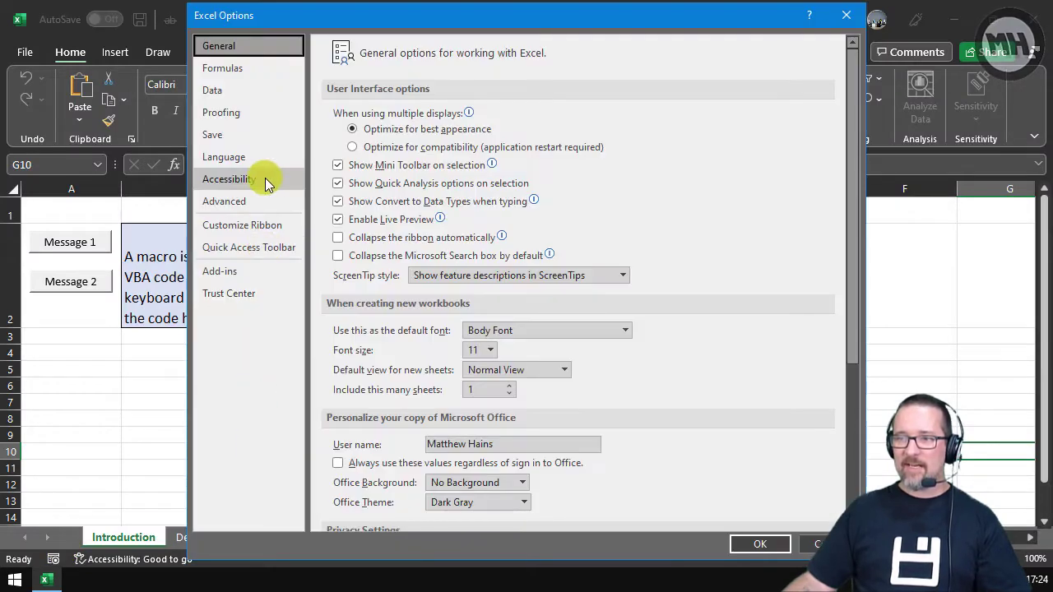
pyautogui.click(234, 227)
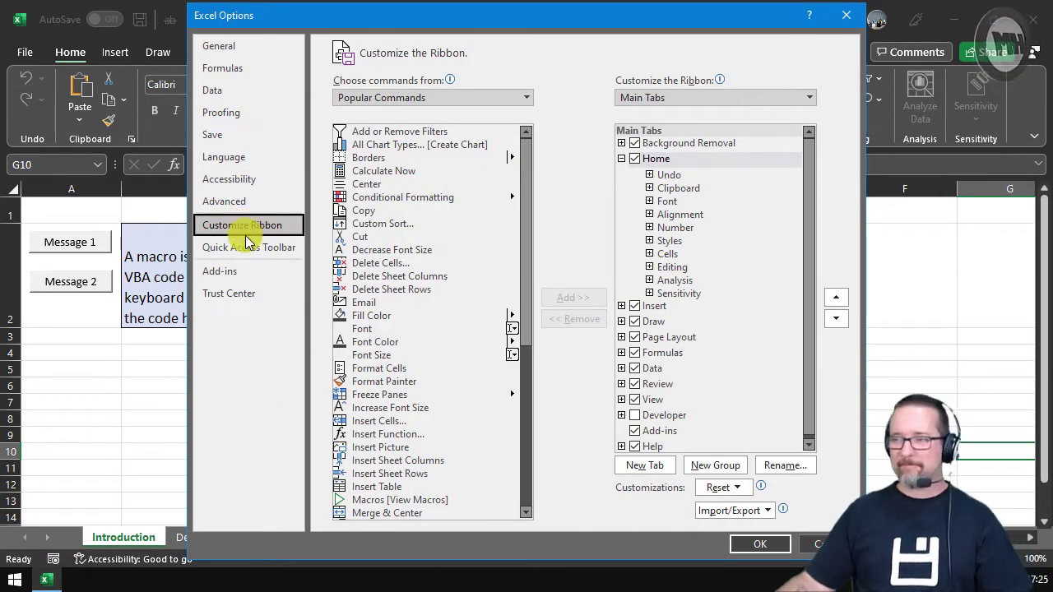
pyautogui.scroll(-1, 728, 246)
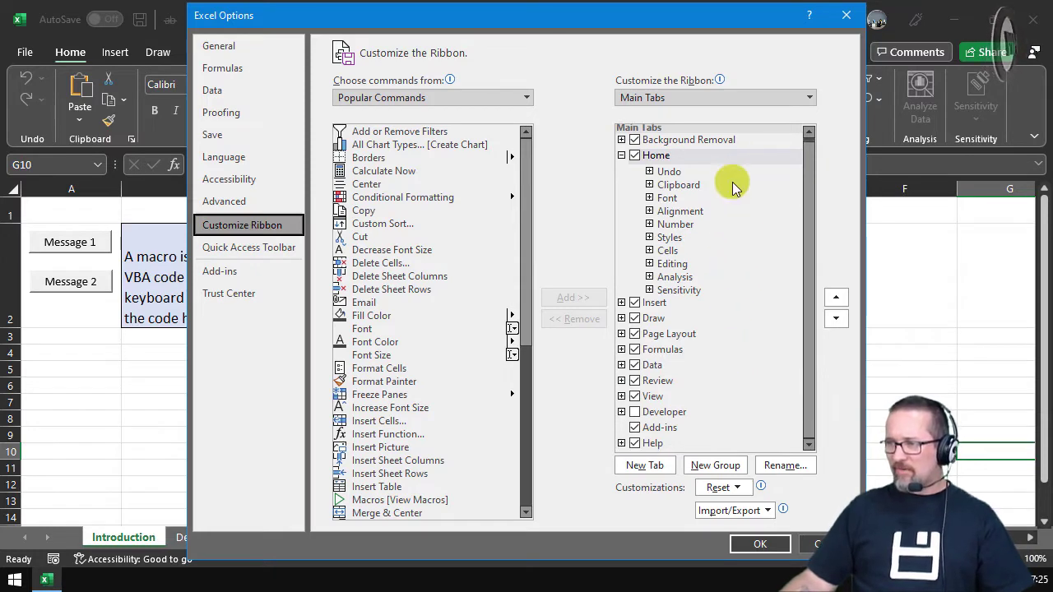
pyautogui.click(634, 413)
pyautogui.click(759, 545)
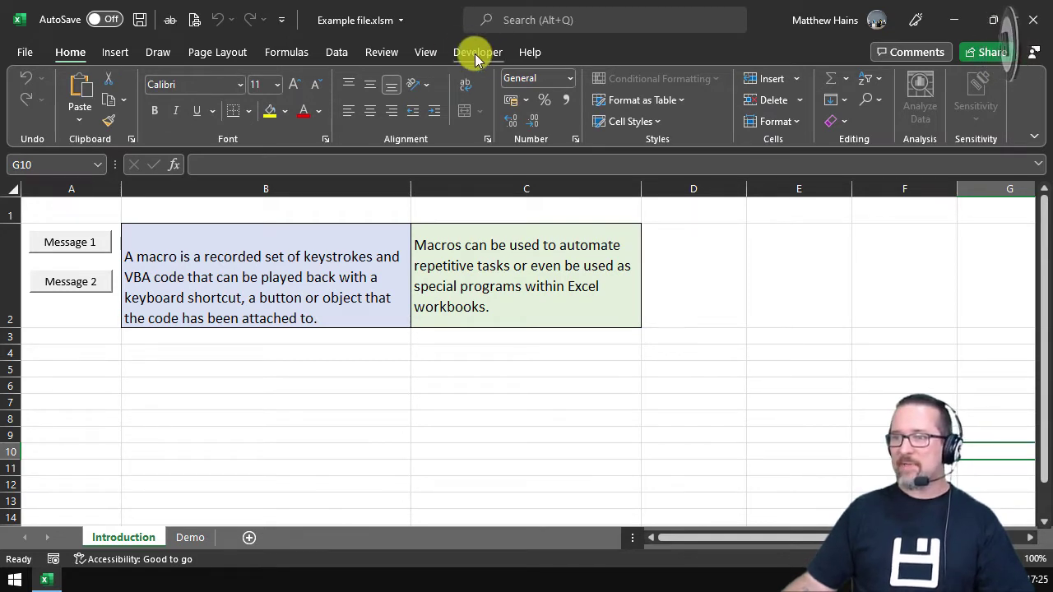
pyautogui.click(477, 53)
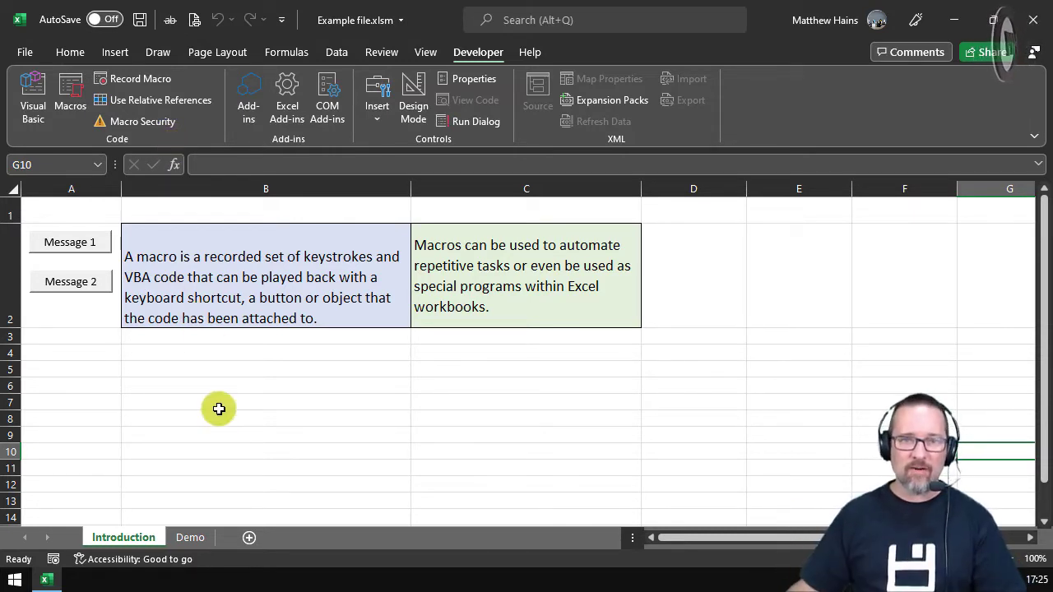
# - Set up a new macro recording on the Demo sheet, named TypeHello, with the shortcut Ctrl+k
pyautogui.click(317, 265)
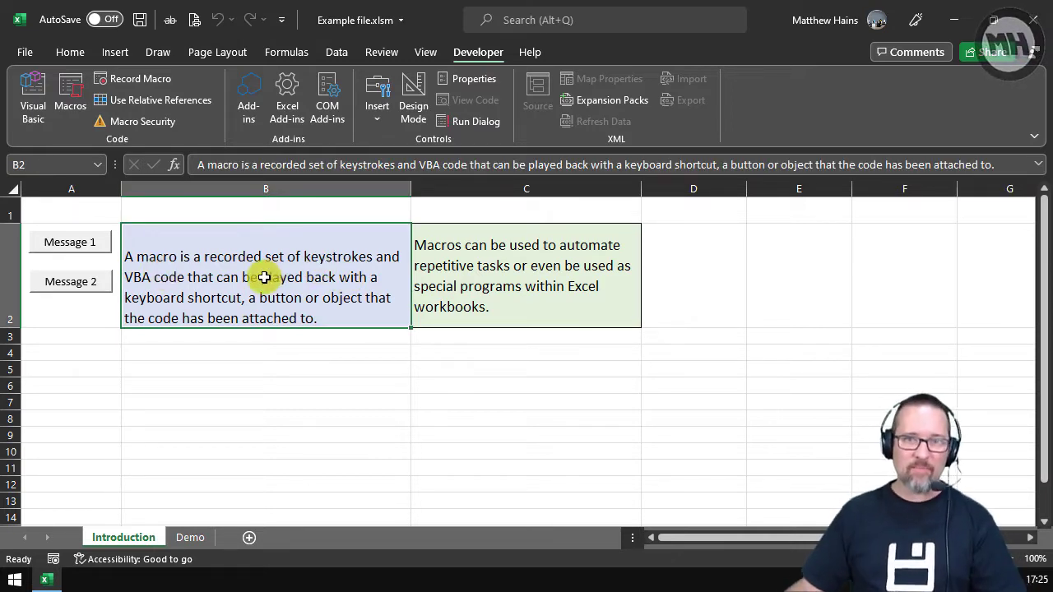
pyautogui.click(190, 537)
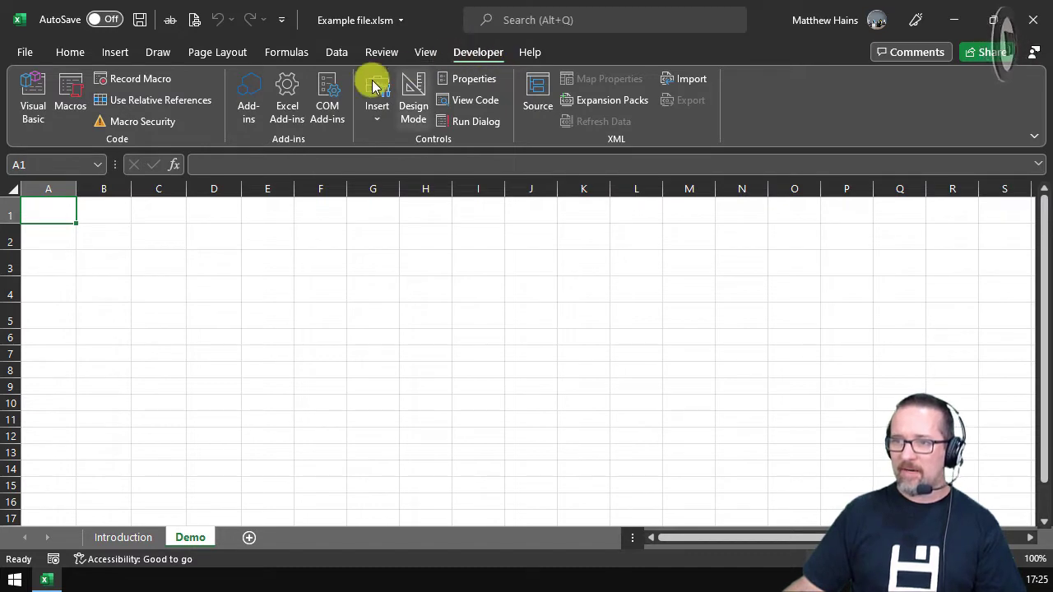
pyautogui.click(141, 79)
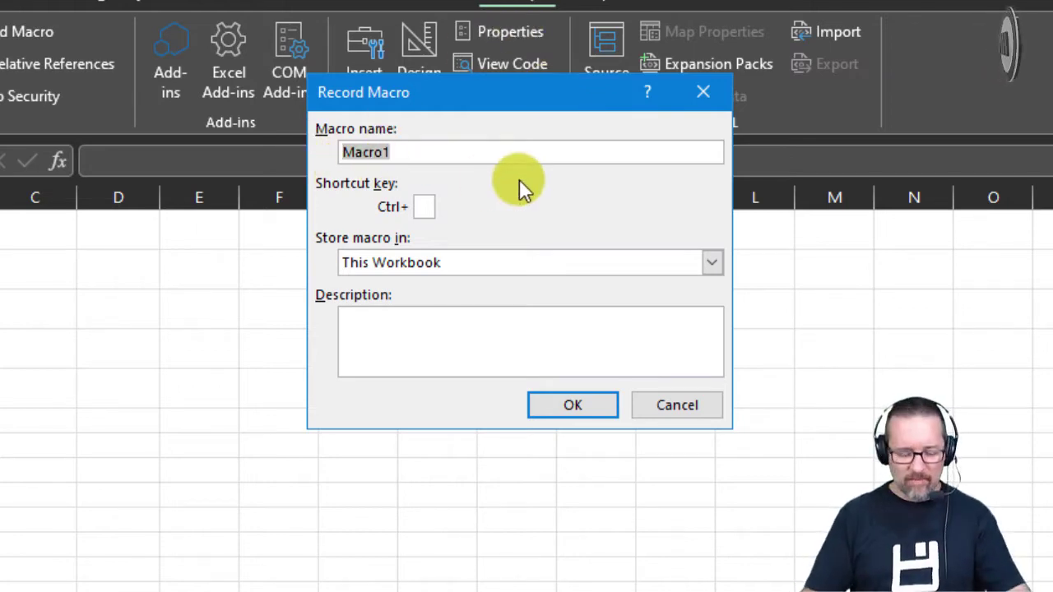
pyautogui.write('TypeHello')
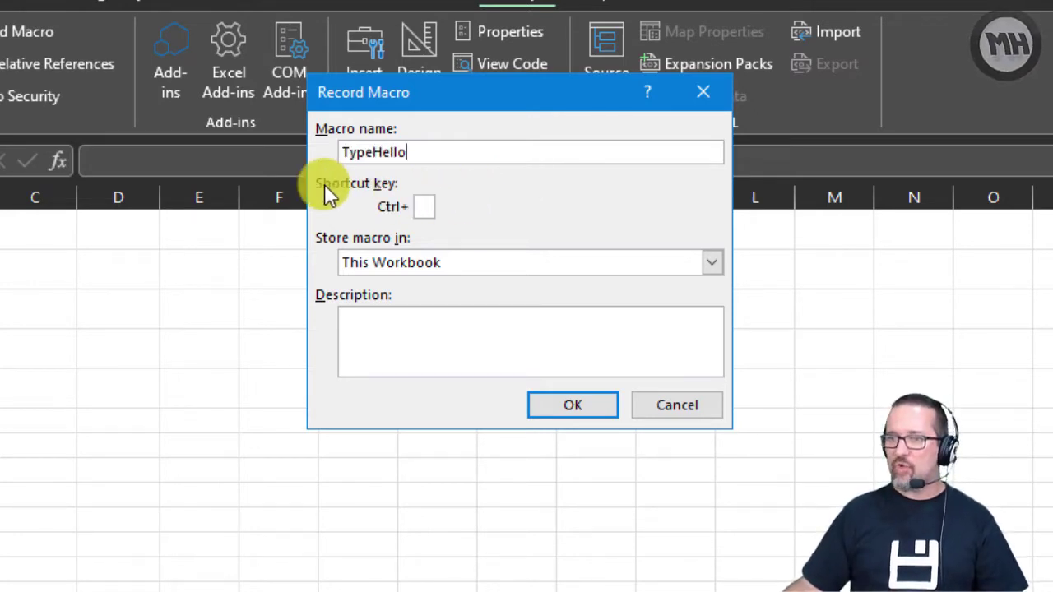
pyautogui.click(428, 210)
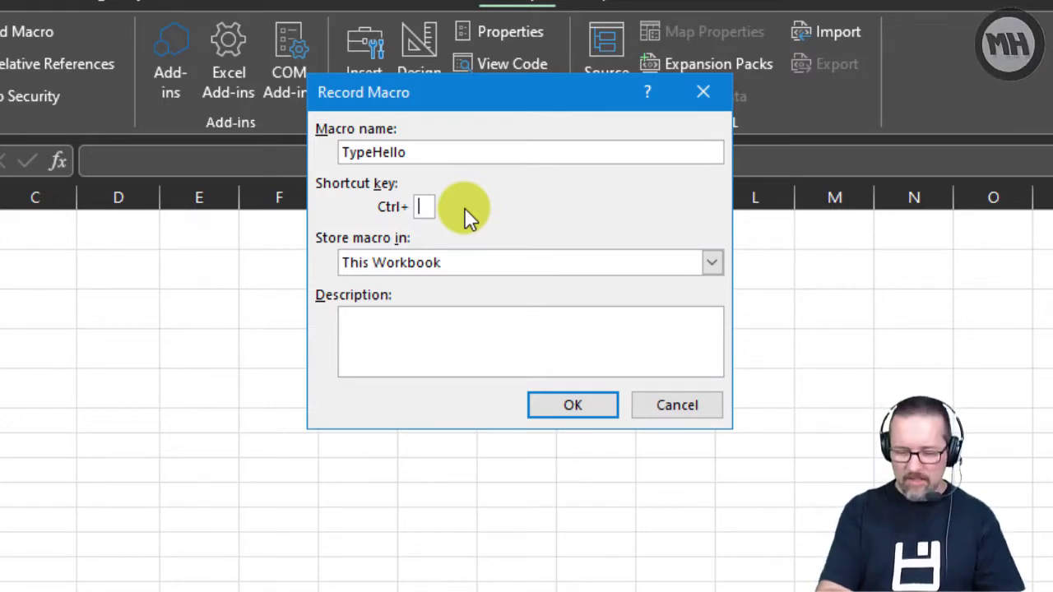
pyautogui.write('k')
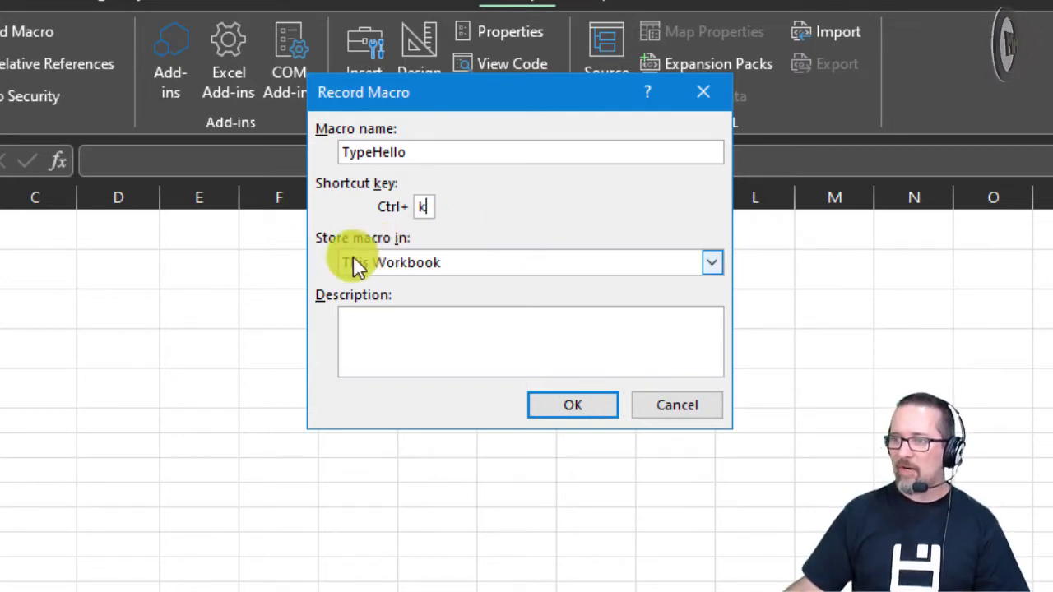
# - Describe the macro as Writes the word "Hello" in Cell A1 and begin recording
pyautogui.click(461, 346)
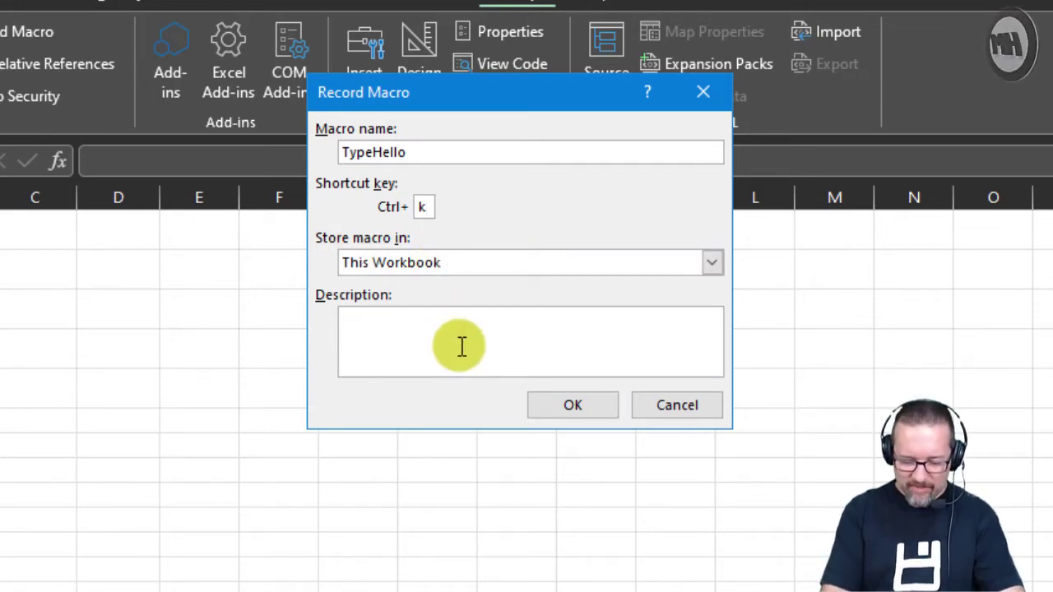
pyautogui.write('Writes the word')
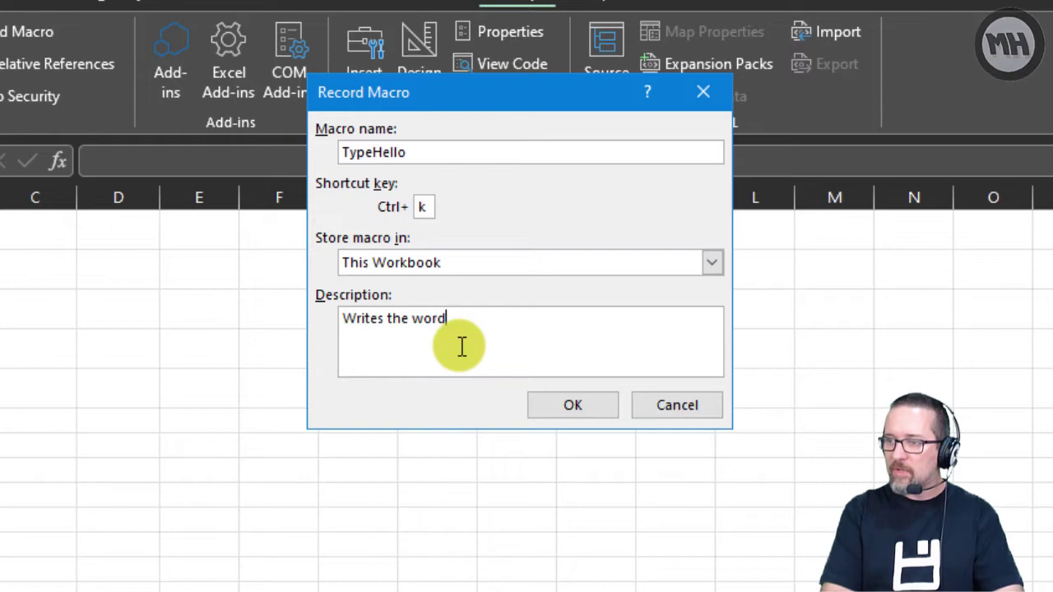
pyautogui.write(' "Hello')
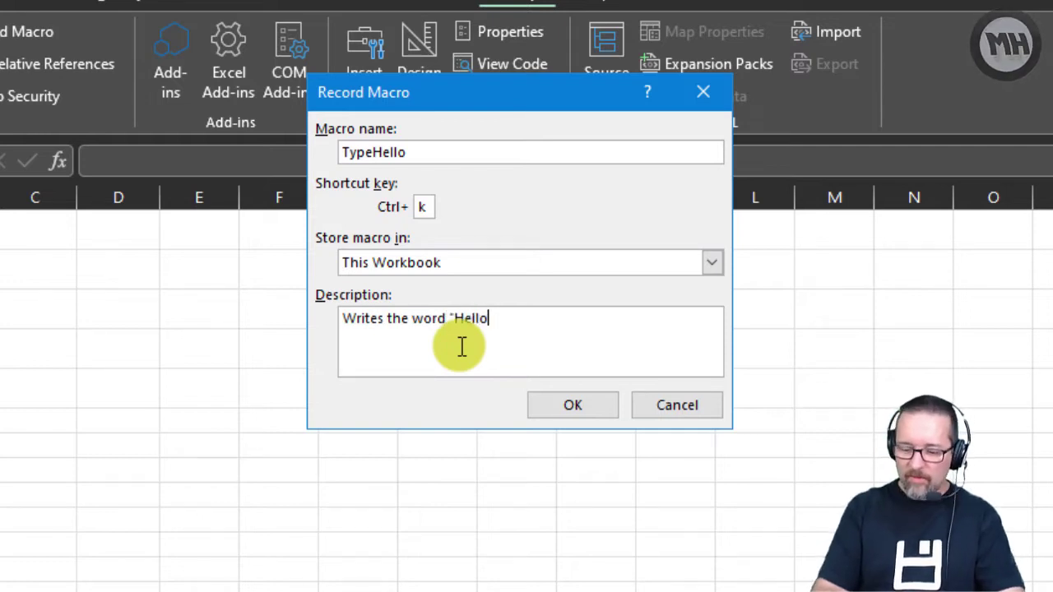
pyautogui.write('" in cell')
pyautogui.press('BackSpace')
pyautogui.press('BackSpace')
pyautogui.press('BackSpace')
pyautogui.press('BackSpace')
pyautogui.write('Cell')
pyautogui.press('BackSpace')
pyautogui.press('BackSpace')
pyautogui.press('BackSpace')
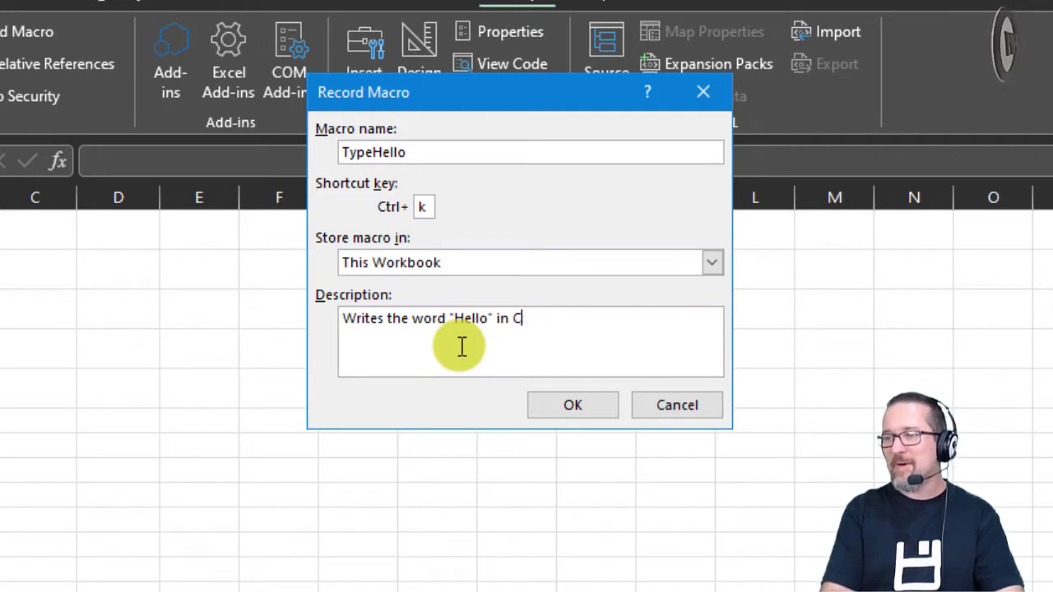
pyautogui.write('ell A1')
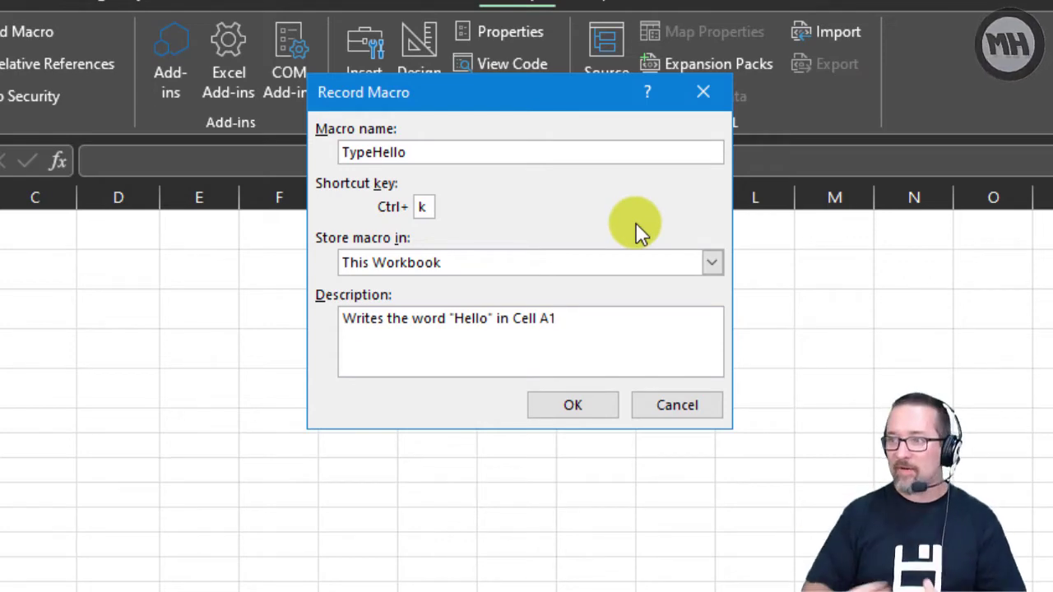
pyautogui.click(573, 405)
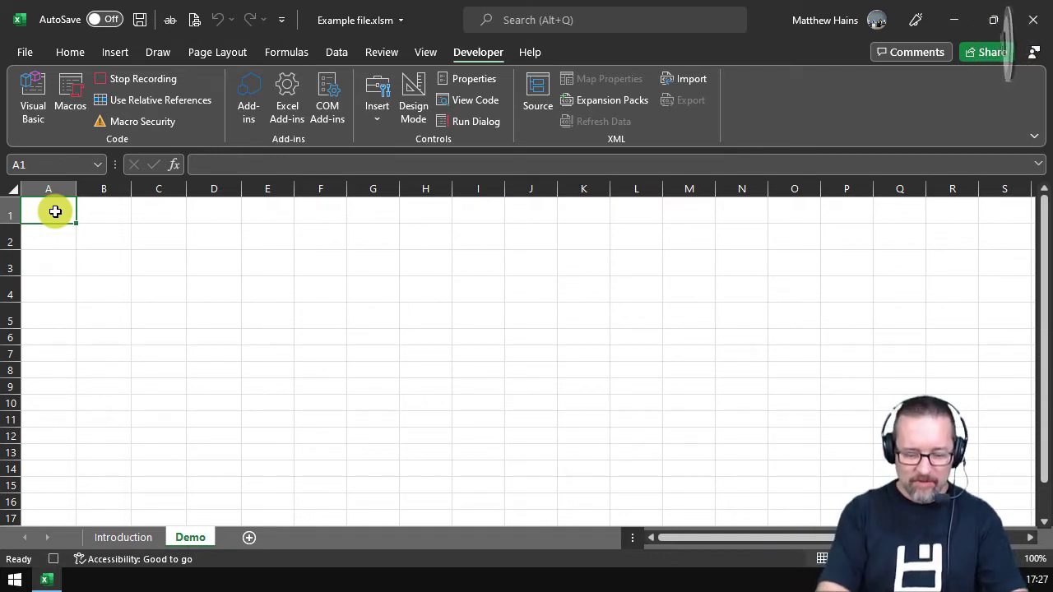
# - Enter Hello in cell A1 and stop the macro recording
pyautogui.write('Hello')
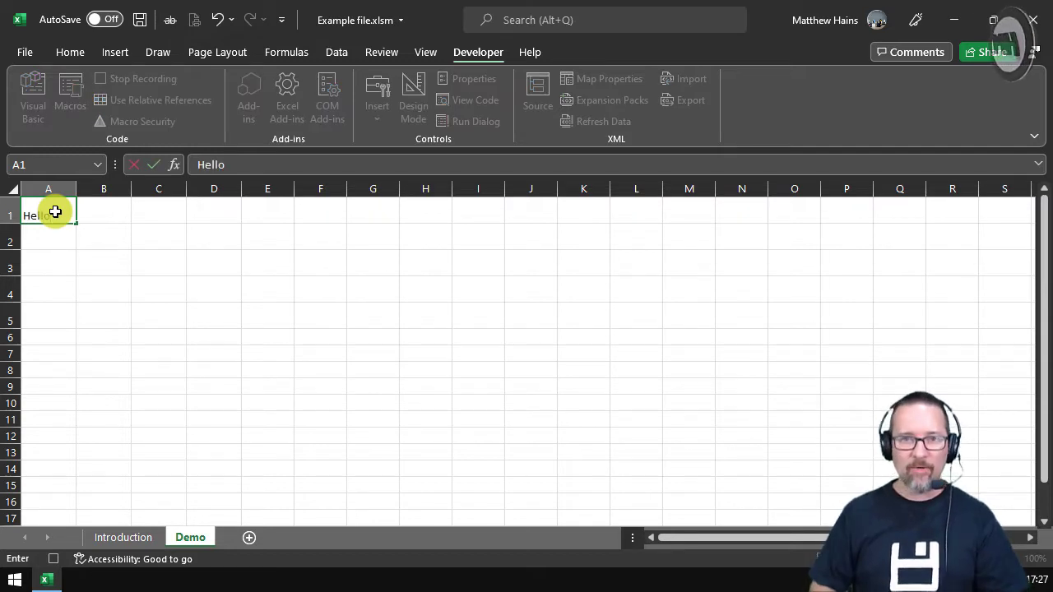
pyautogui.press('Return')
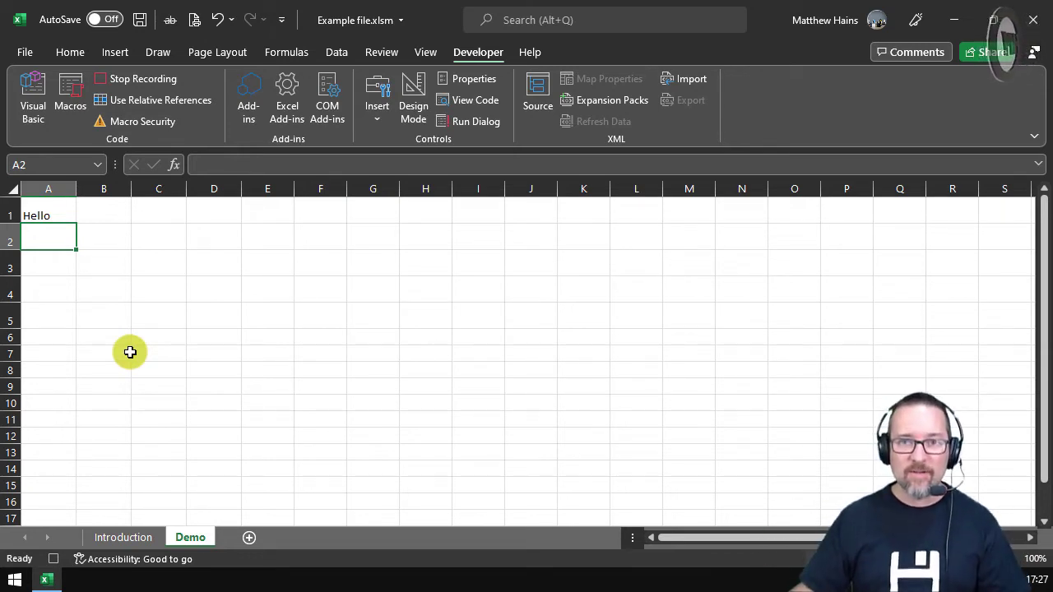
pyautogui.click(159, 80)
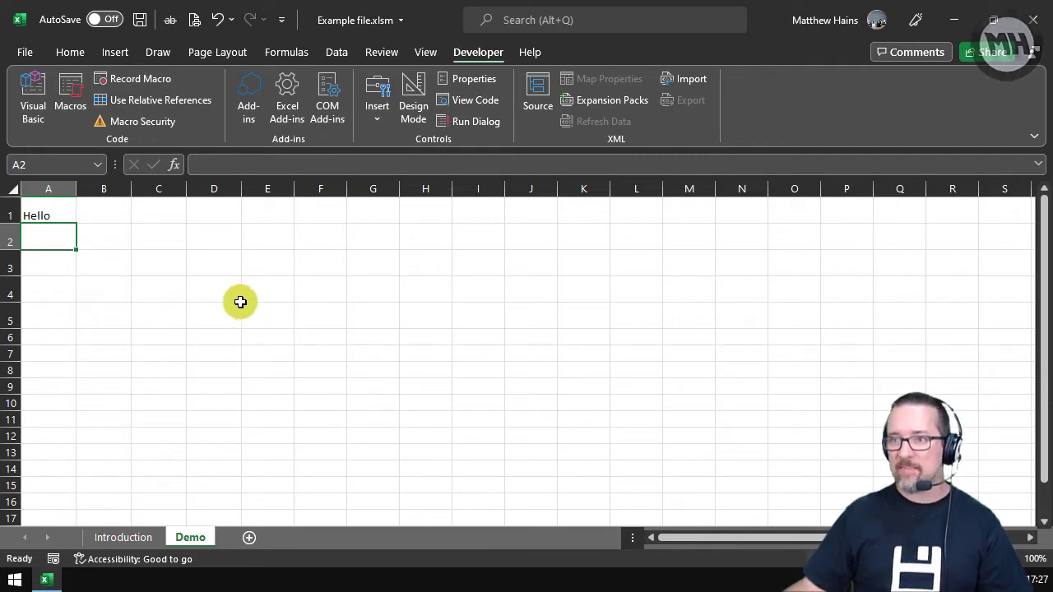
# - Review the TypeHello macro's description in the list of recorded macros and close the list
pyautogui.click(72, 105)
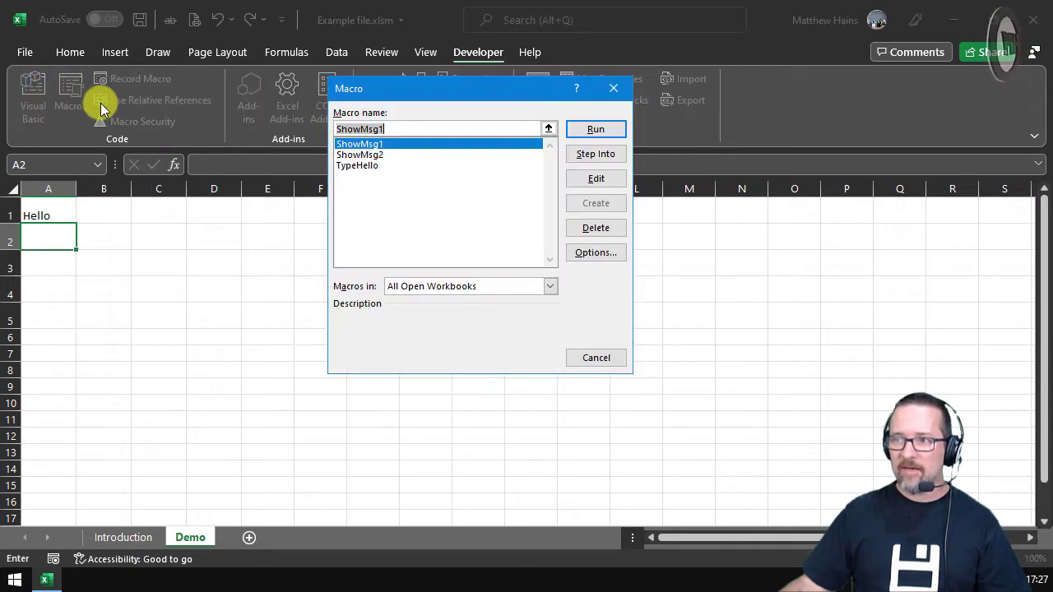
pyautogui.click(380, 165)
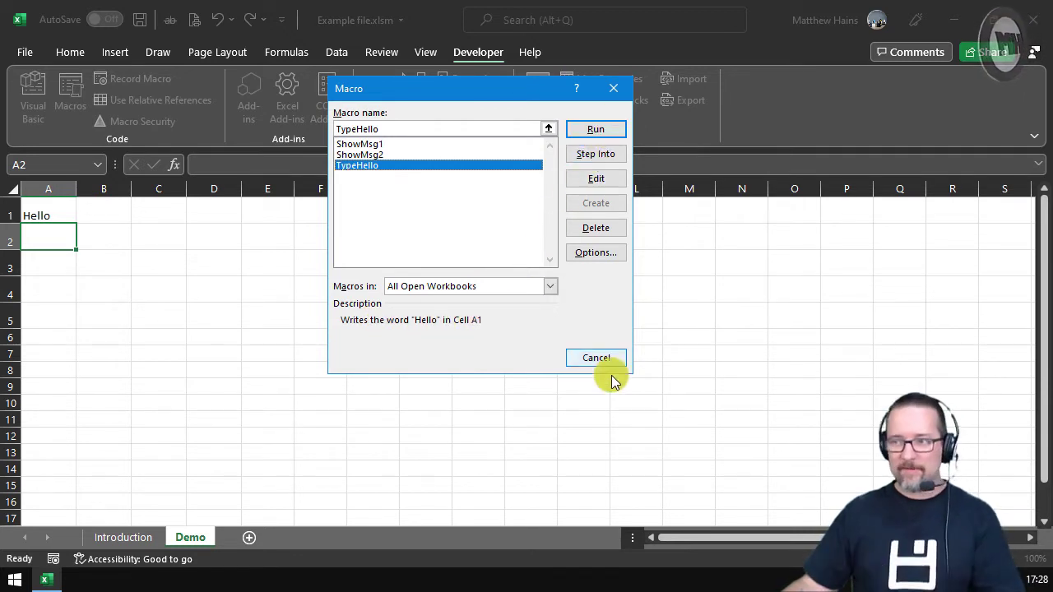
pyautogui.click(595, 358)
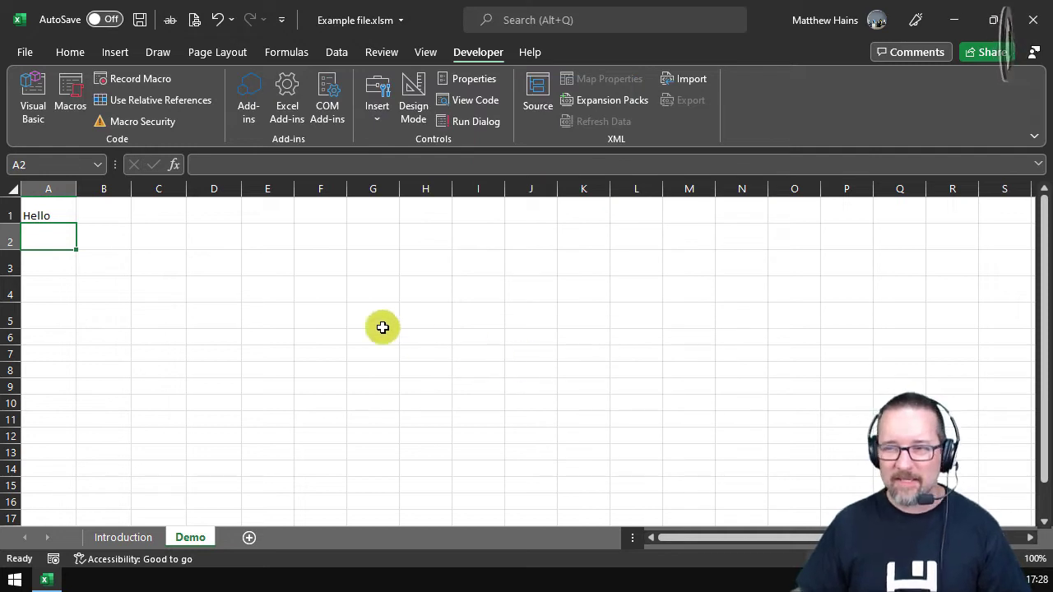
# - Clear cell A1 and test the TypeHello macro with cell G2 selected
pyautogui.click(54, 215)
pyautogui.press('Delete')
pyautogui.click(372, 233)
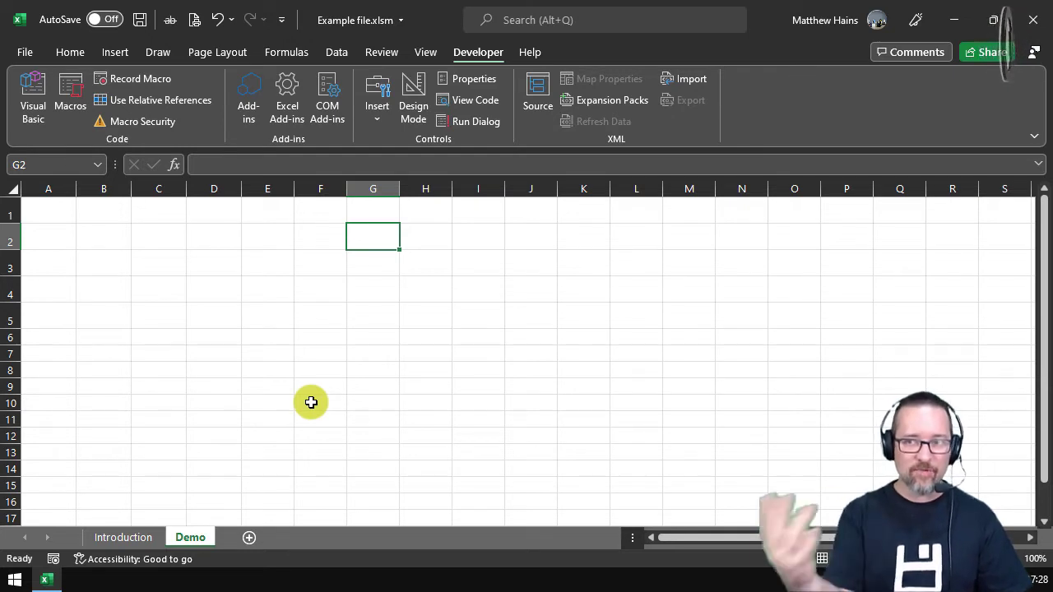
pyautogui.hotkey('ctrl', 'shift', 'h')
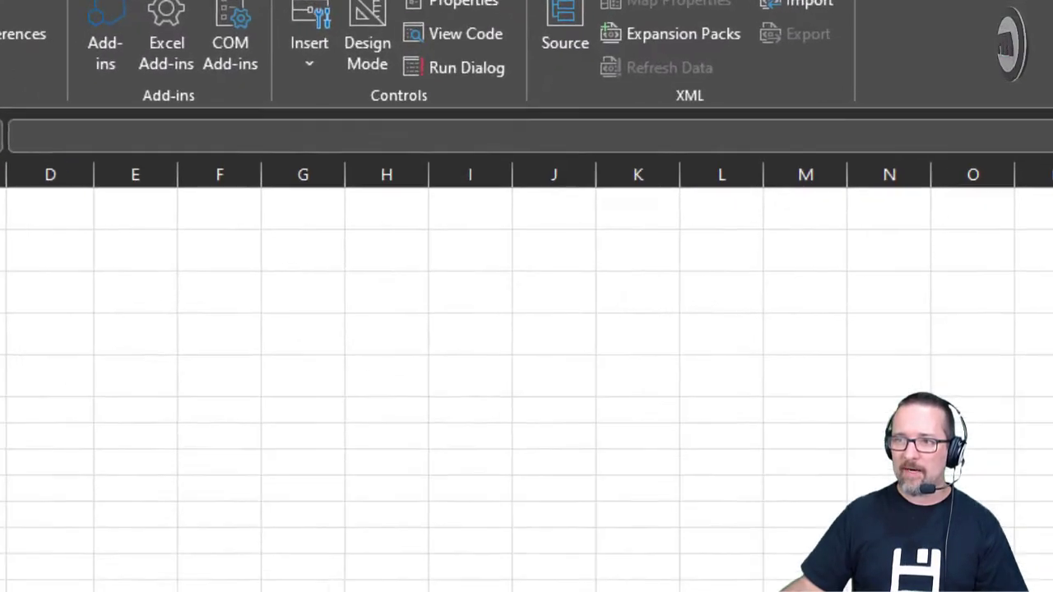
# - Set up a second macro recording named SayHello2 with the shortcut Ctrl+j, stored in This Workbook
pyautogui.click(3, 2)
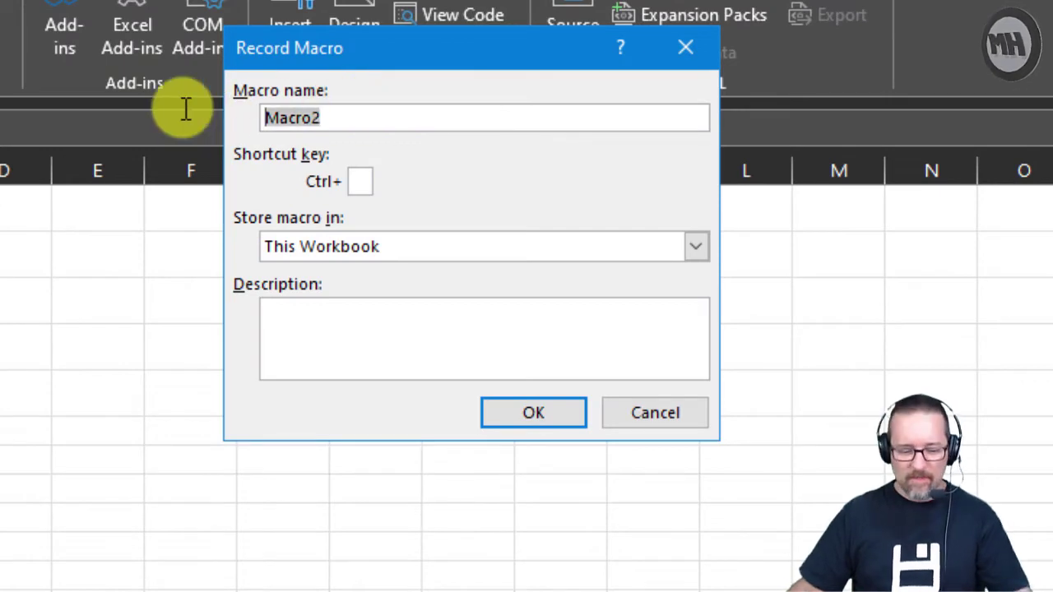
pyautogui.write('Sa')
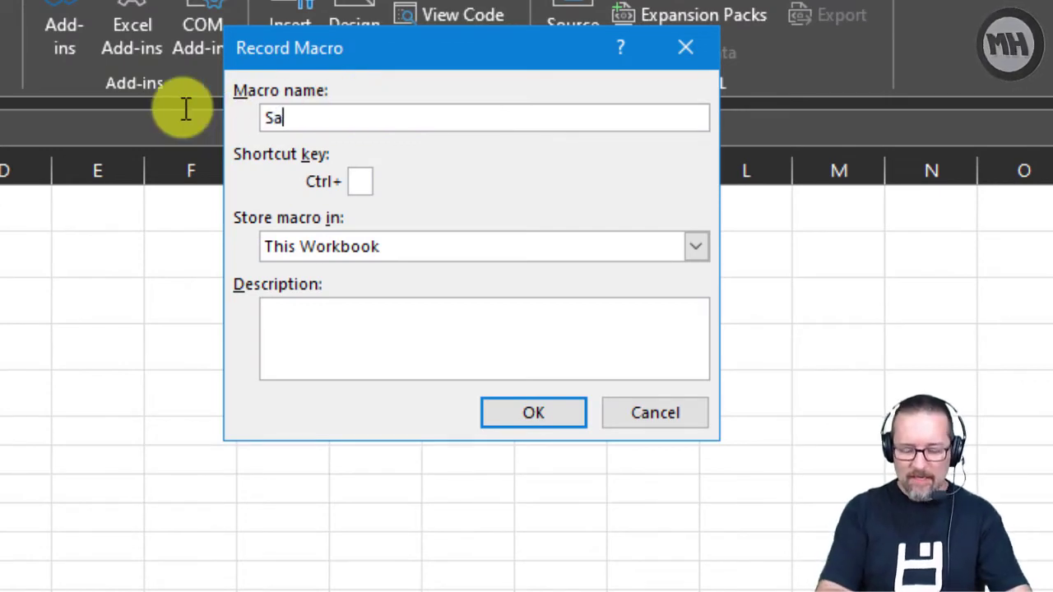
pyautogui.write('yHello2')
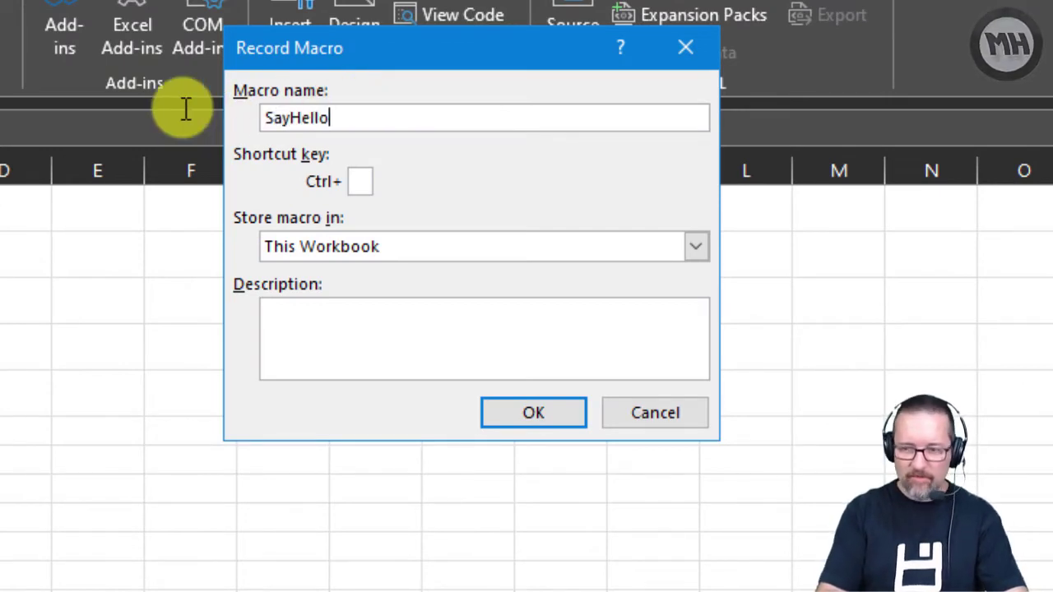
pyautogui.click(362, 184)
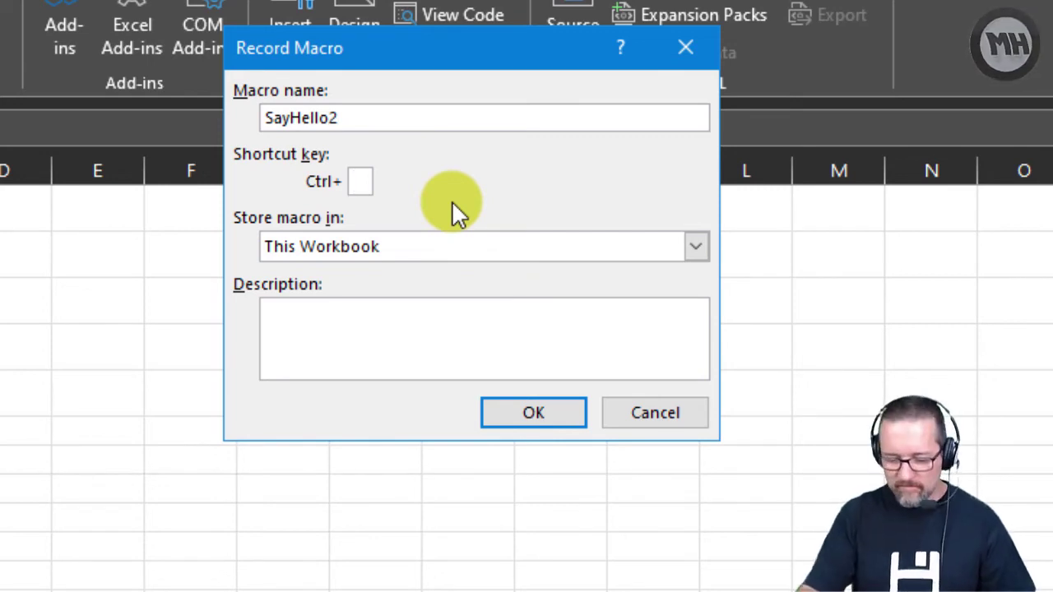
pyautogui.write('j')
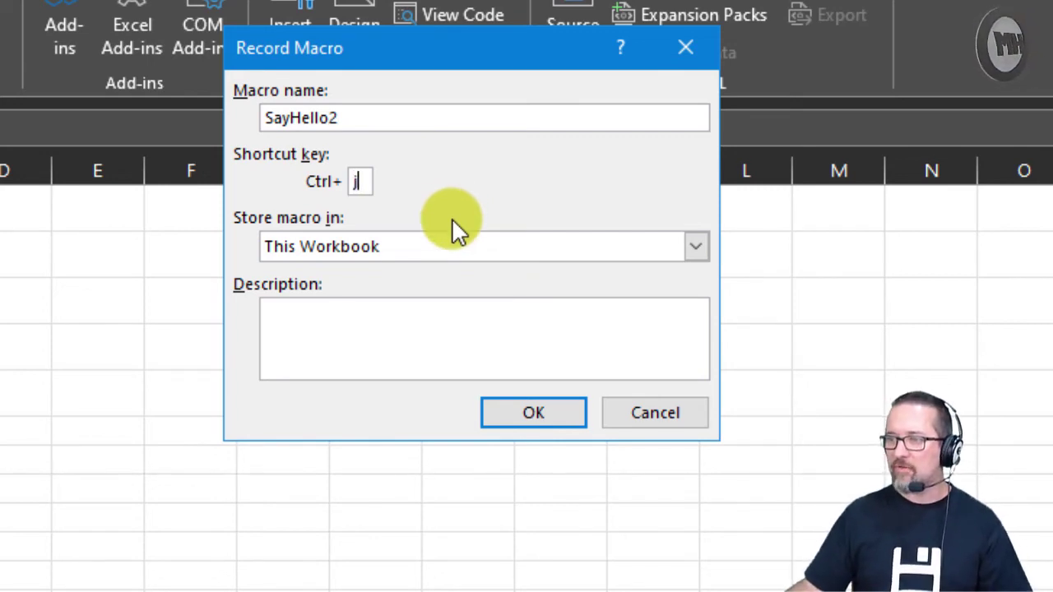
# - Describe the macro as Write the word hello in the current cell and begin recording
pyautogui.click(367, 336)
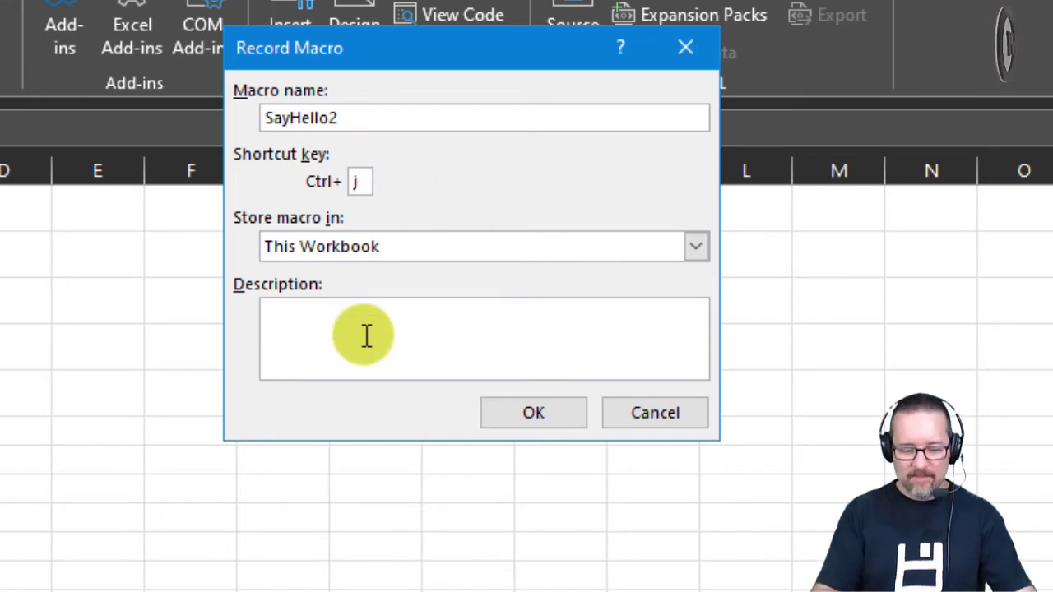
pyautogui.write('Write ')
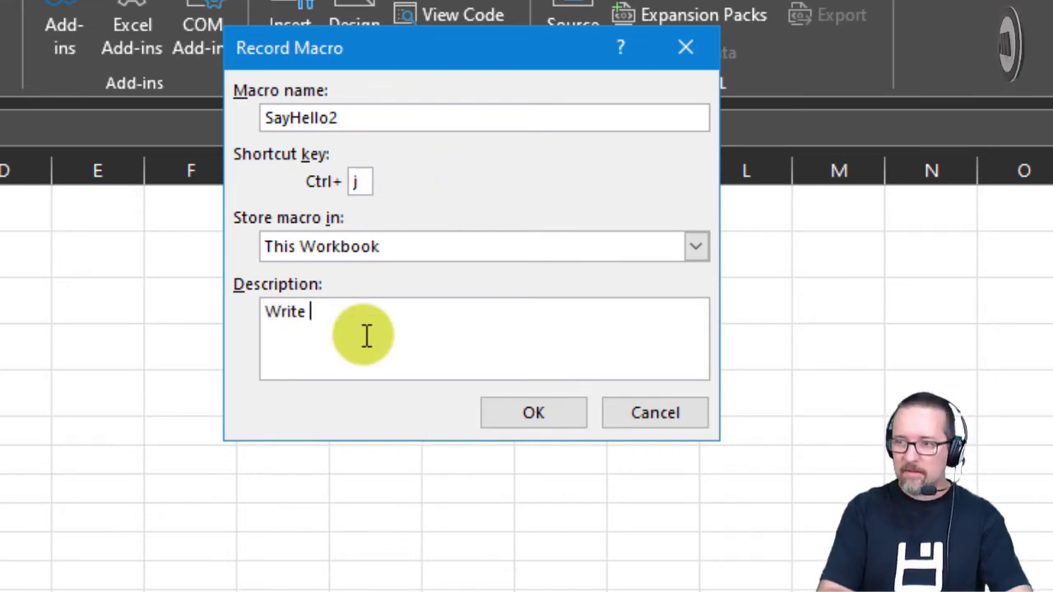
pyautogui.write('the word helloin the')
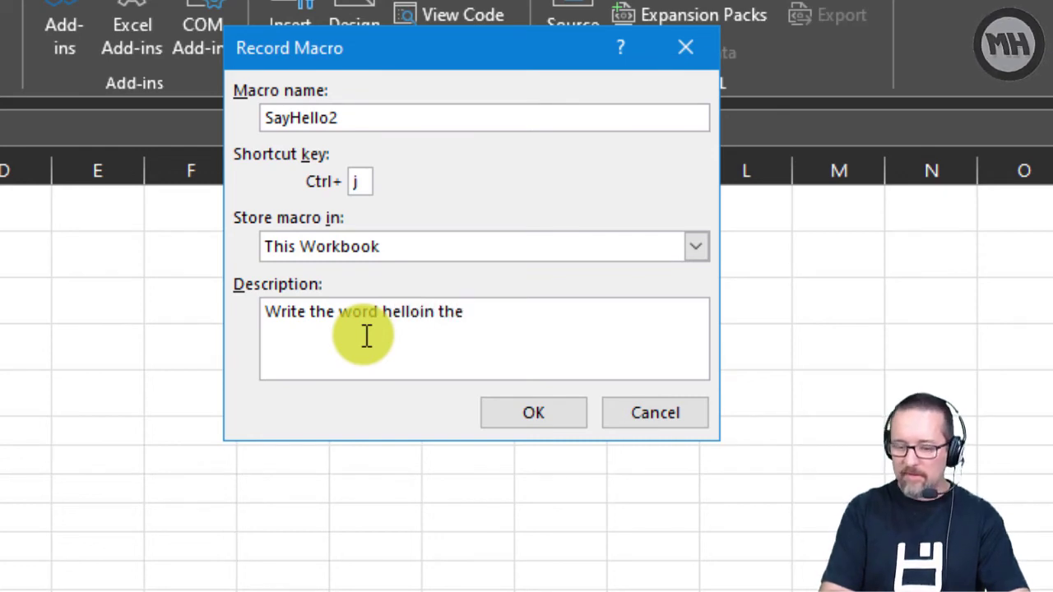
pyautogui.write(' current cell')
pyautogui.press('Left')
pyautogui.press('Left')
pyautogui.press('Left')
pyautogui.press('Left')
pyautogui.press('Left')
pyautogui.press('Left')
pyautogui.press('Left')
pyautogui.press('Left')
pyautogui.press('Left')
pyautogui.press('Left')
pyautogui.press('Left')
pyautogui.press('Left')
pyautogui.press('Left')
pyautogui.press('Left')
pyautogui.press('Left')
pyautogui.press('Left')
pyautogui.press('Left')
pyautogui.press('Left')
pyautogui.press('Left')
pyautogui.press('End')
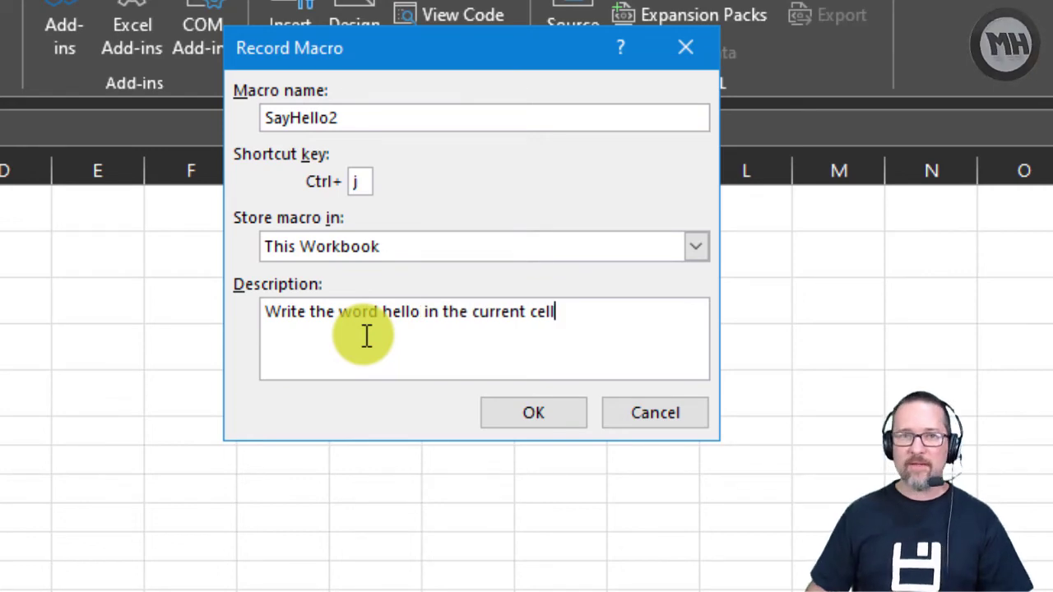
pyautogui.click(549, 412)
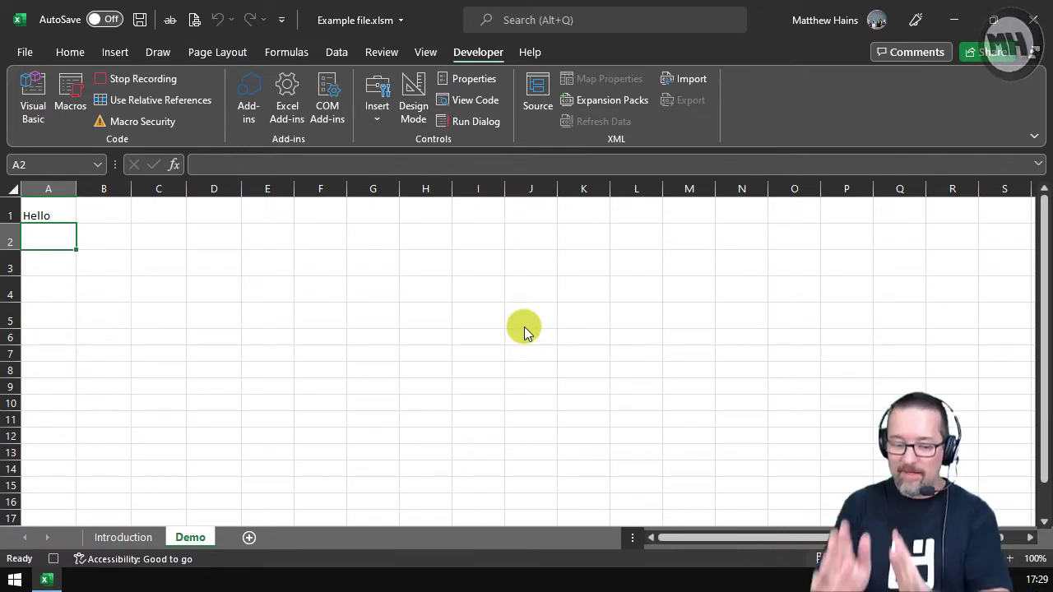
# - Enter hello in the current cell A2 and stop the macro recording
pyautogui.write('hello')
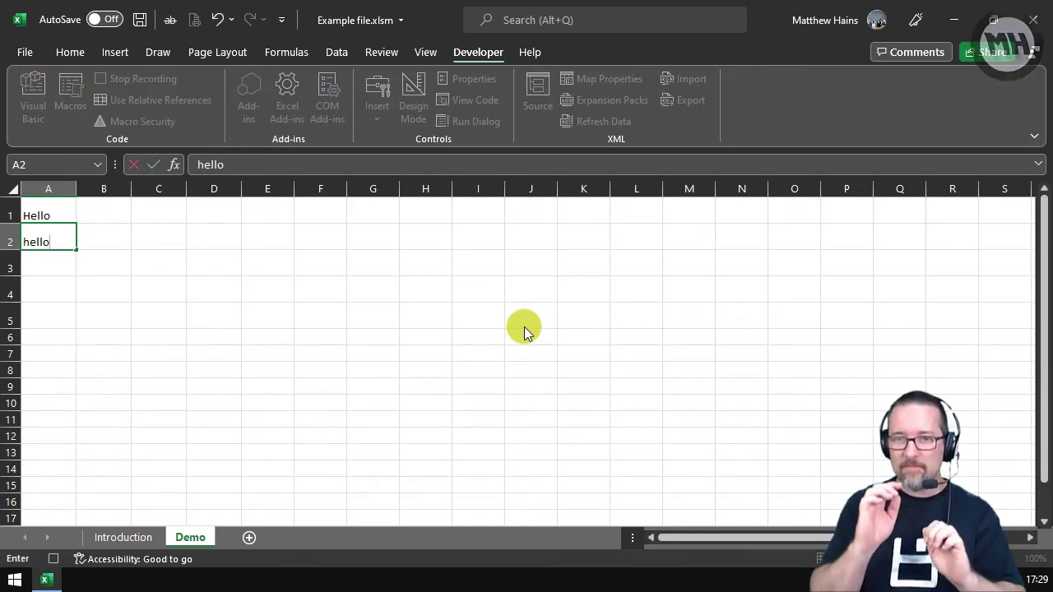
pyautogui.press('Return')
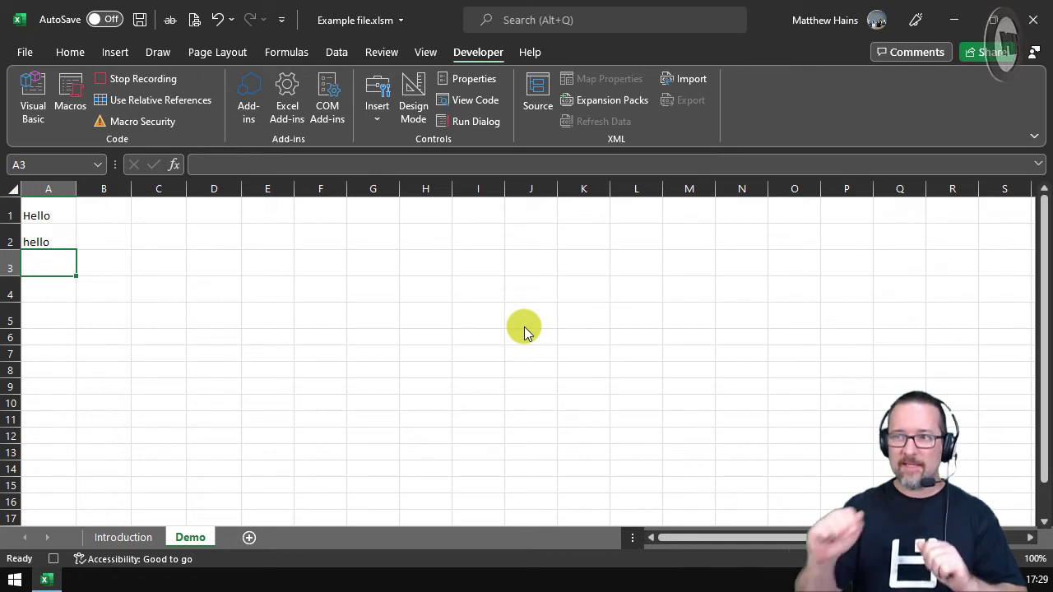
pyautogui.click(139, 78)
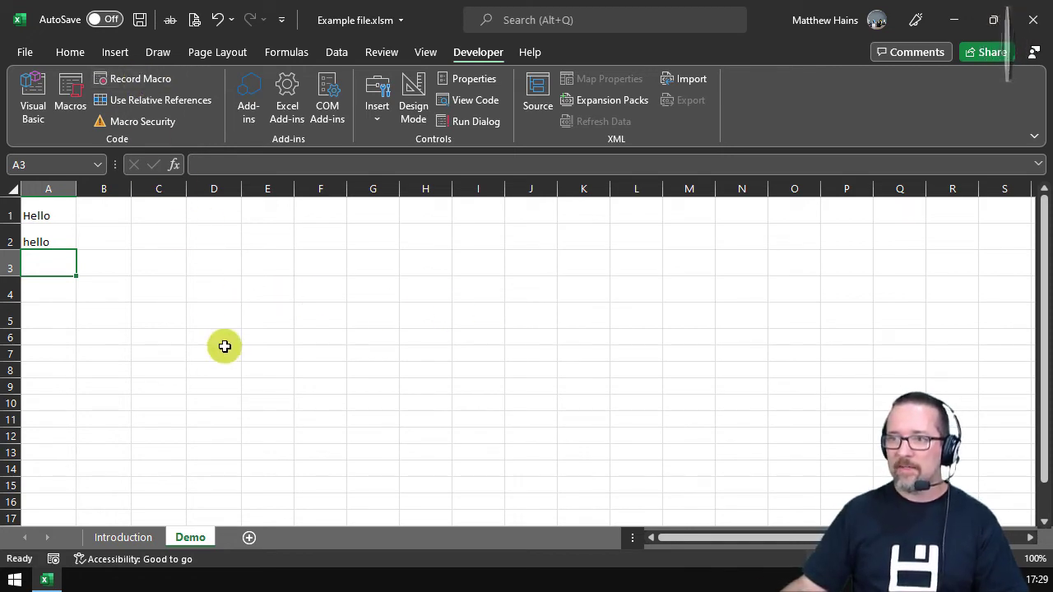
# - Run the SayHello2 macro in cells E1, G3, D4, H10, I4, F7, G5, E4 and H3
pyautogui.click(259, 214)
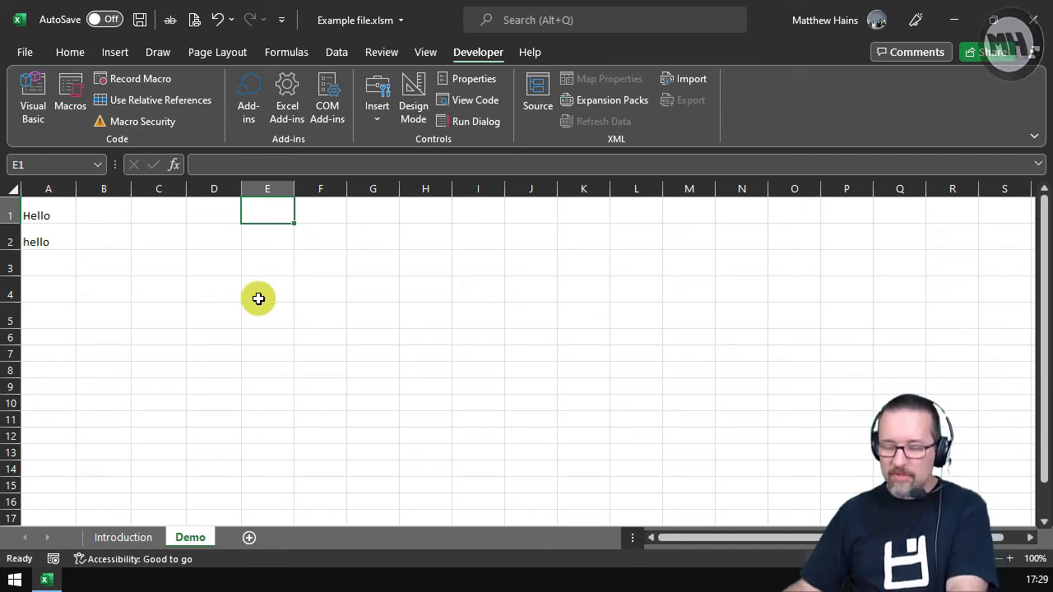
pyautogui.hotkey('ctrl', 'shift', 'h')
pyautogui.click(383, 257)
pyautogui.hotkey('ctrl', 'shift', 'h')
pyautogui.click(239, 286)
pyautogui.hotkey('ctrl', 'shift', 'h')
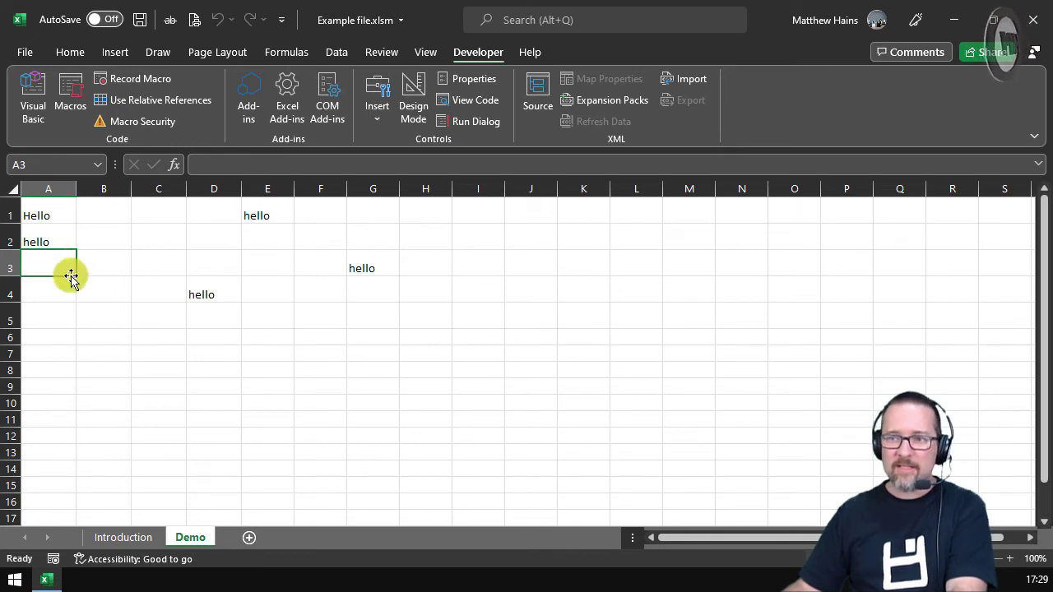
pyautogui.click(401, 401)
pyautogui.hotkey('ctrl', 'shift', 'h')
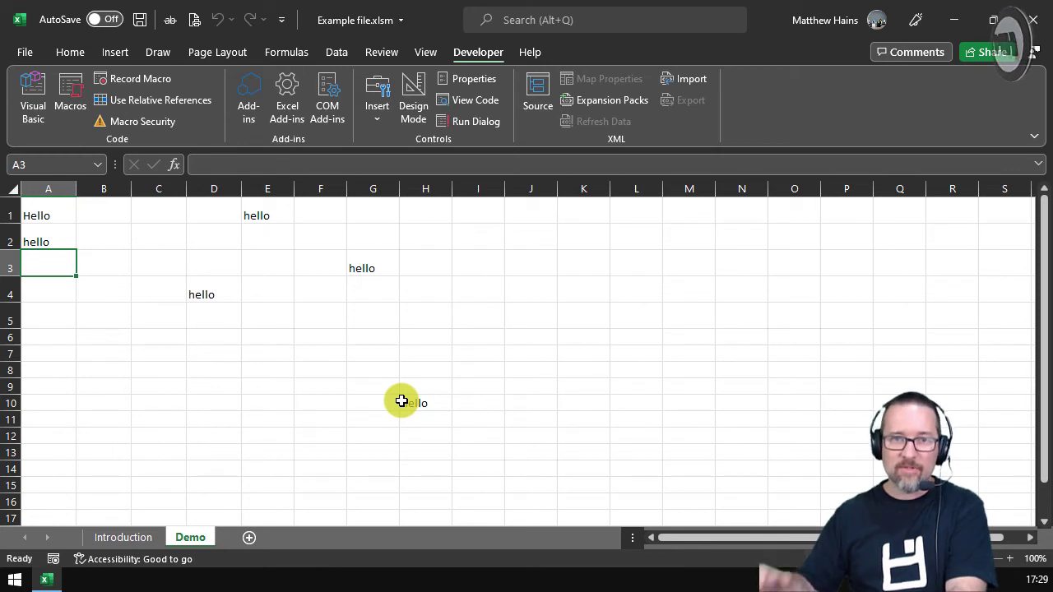
pyautogui.click(482, 290)
pyautogui.hotkey('ctrl', 'shift', 'h')
pyautogui.click(345, 355)
pyautogui.hotkey('ctrl', 'shift', 'h')
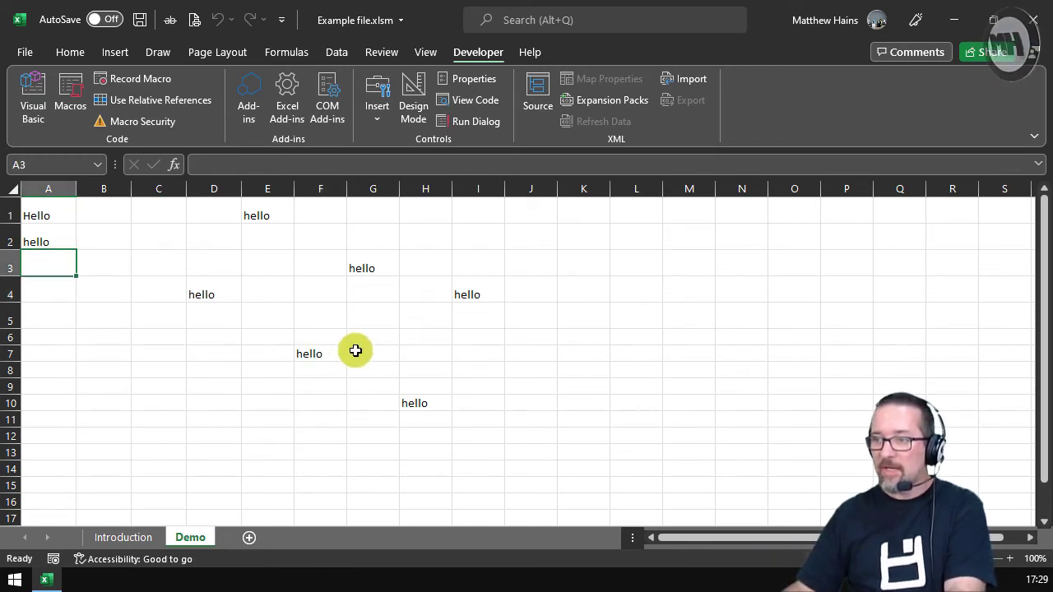
pyautogui.click(369, 321)
pyautogui.hotkey('ctrl', 'shift', 'h')
pyautogui.click(292, 283)
pyautogui.hotkey('ctrl', 'shift', 'h')
pyautogui.click(431, 254)
pyautogui.hotkey('ctrl', 'shift', 'h')
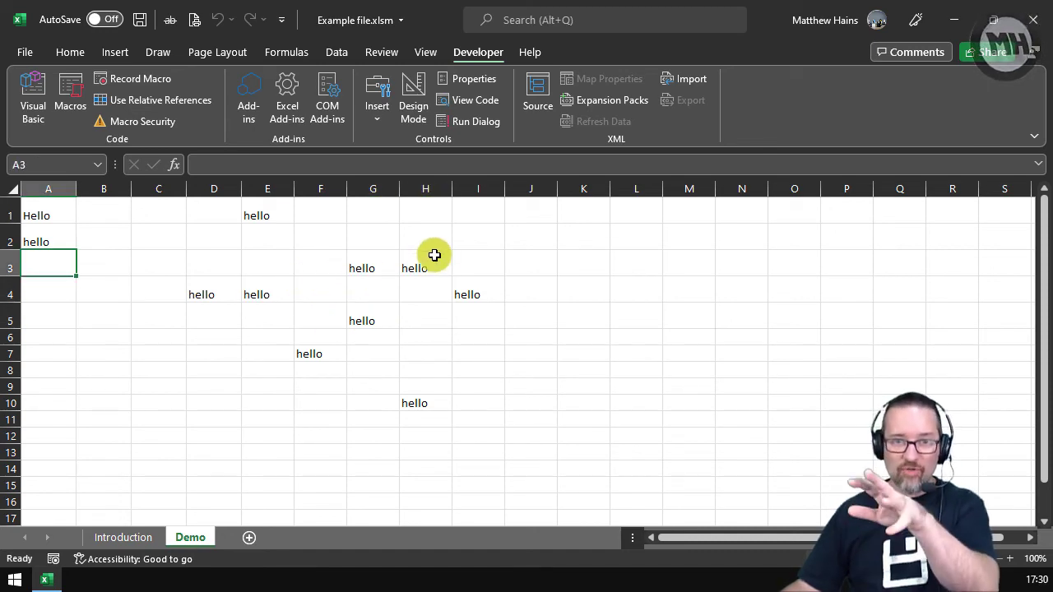